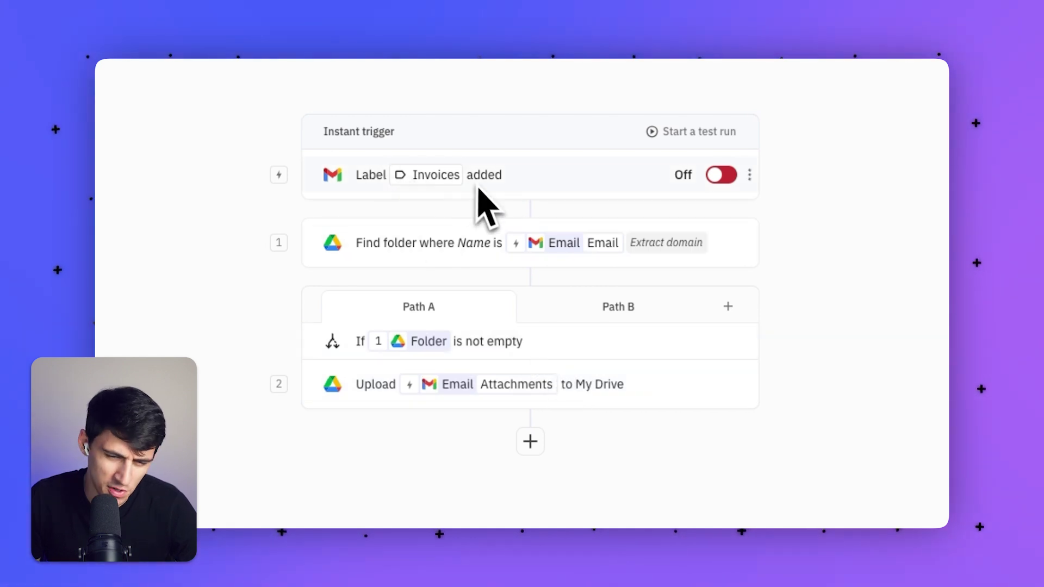
Review the trigger, the Find folder search and the Path B rule settings, then close the panel.
mouse_move(443, 186)
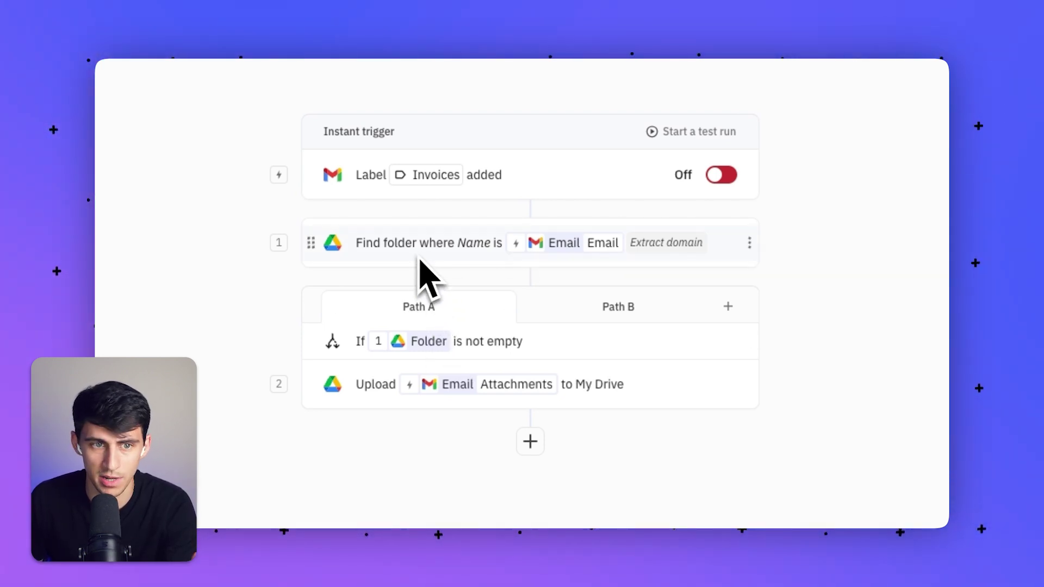
click(512, 175)
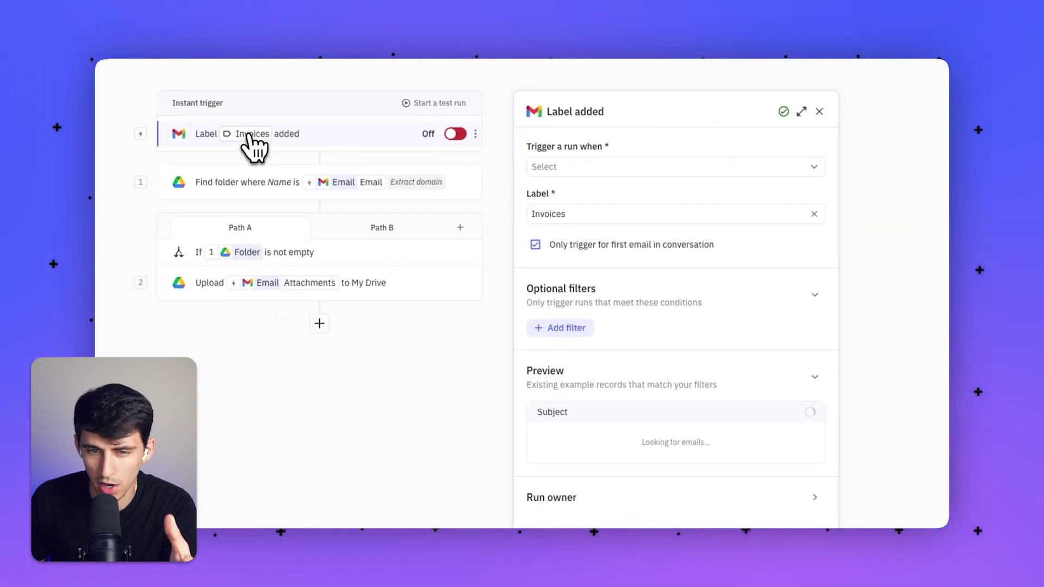
mouse_move(242, 133)
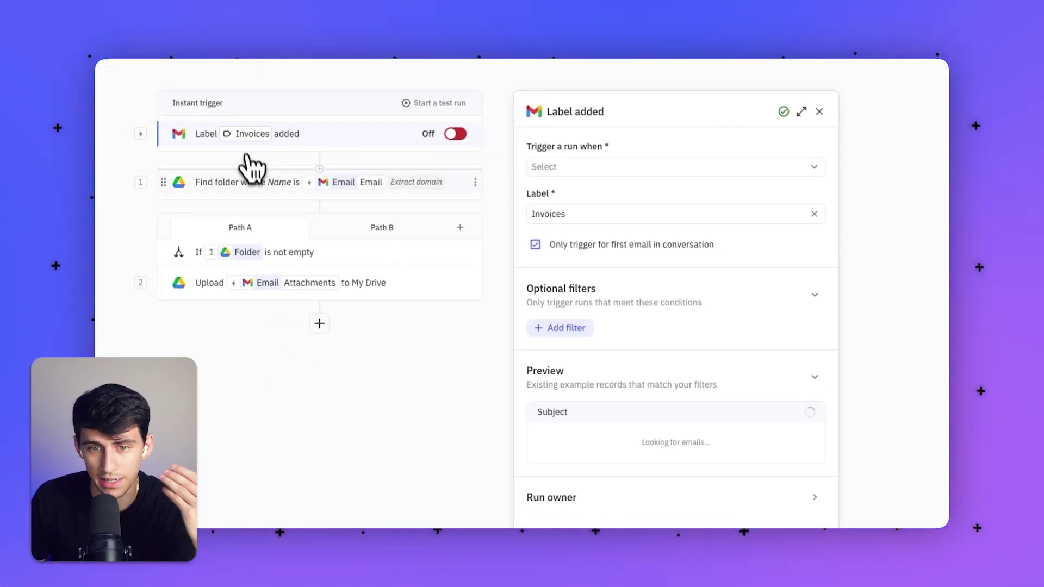
click(218, 187)
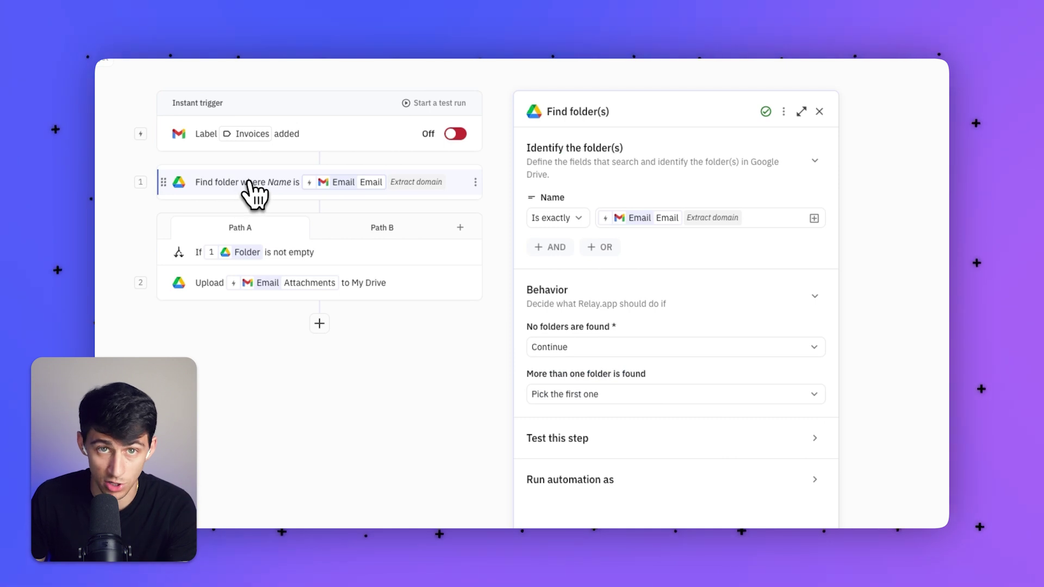
mouse_move(717, 224)
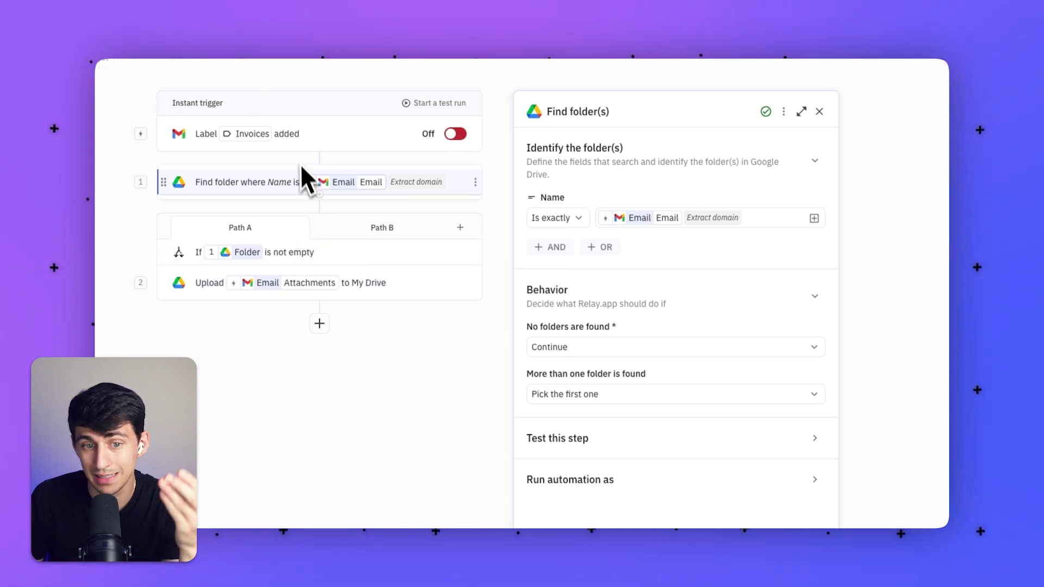
click(375, 228)
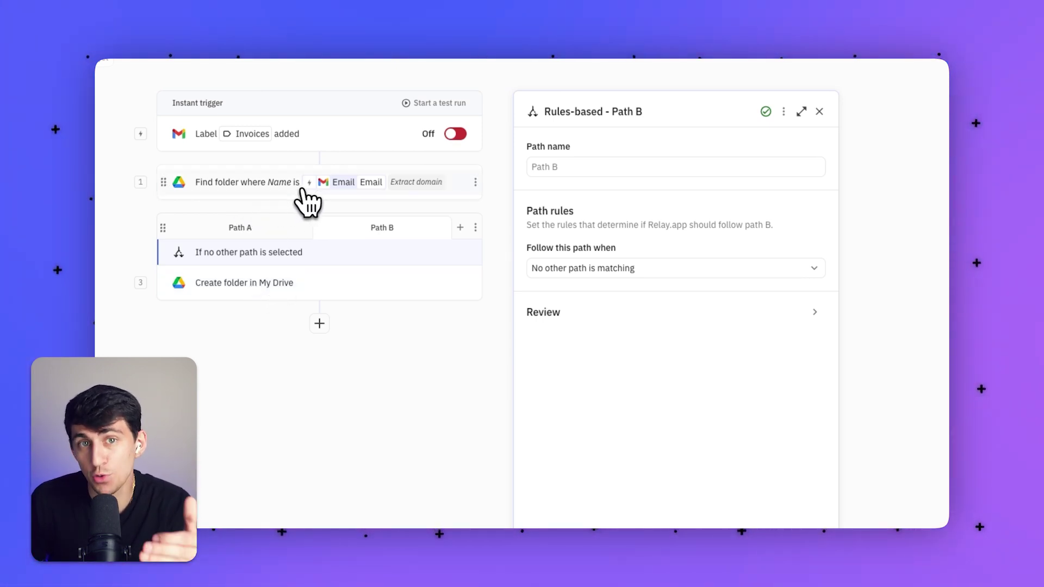
click(820, 112)
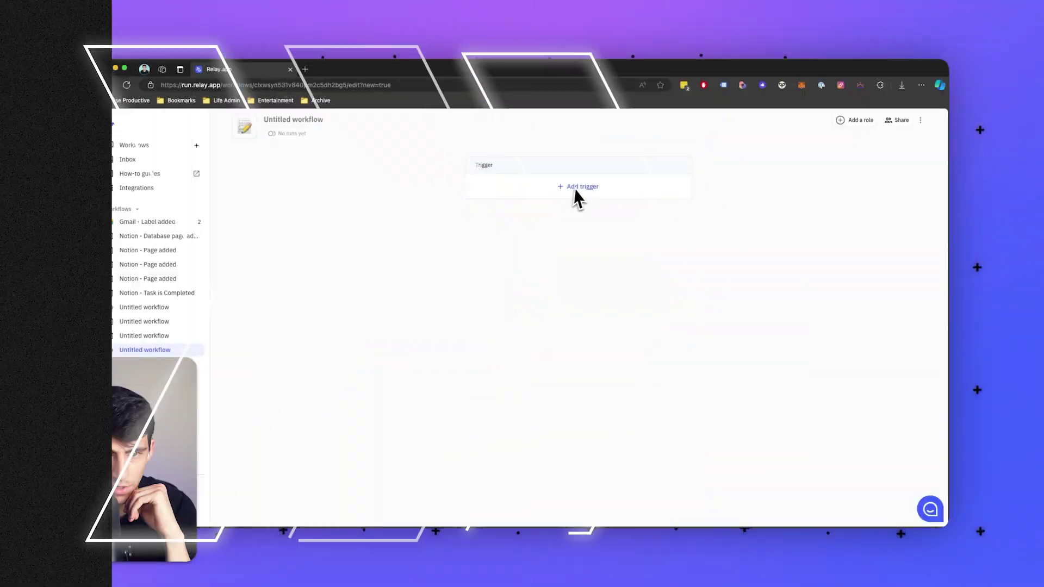
Rename the workflow to 'New Invoice Upload Sequence - Gmail, Google Drive'.
click(307, 121)
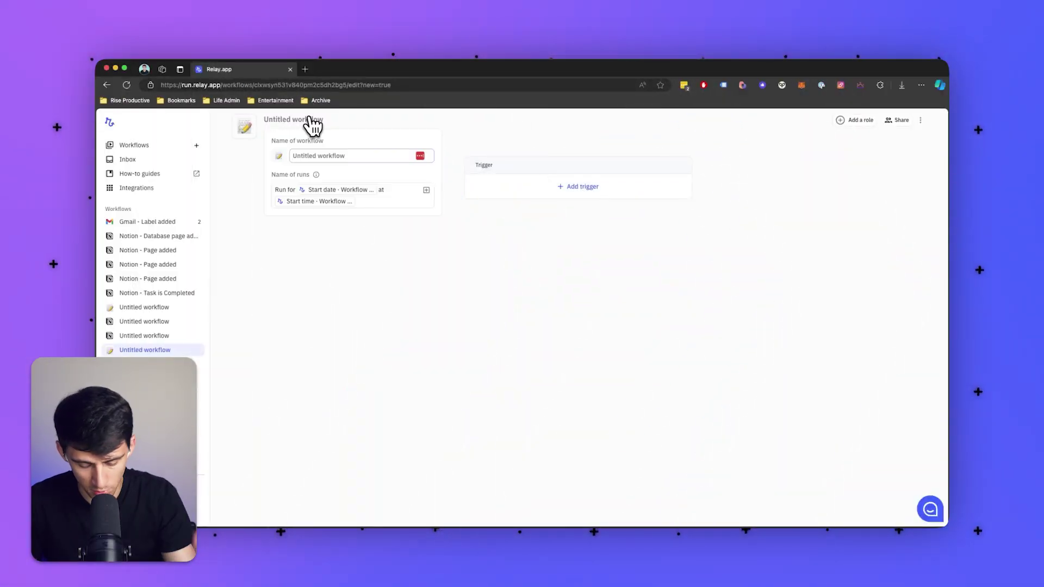
text(New)
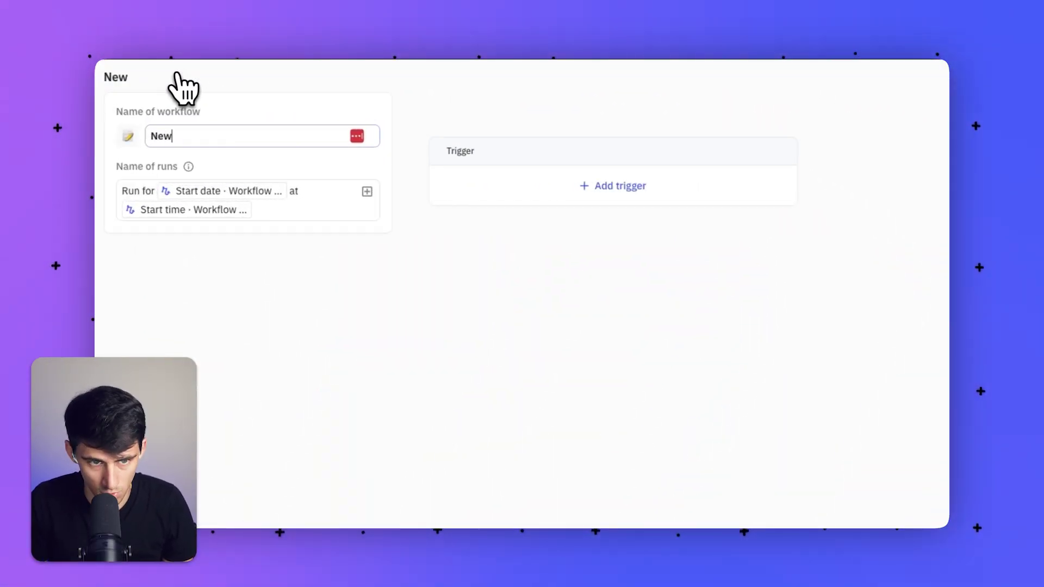
text( Invoice u)
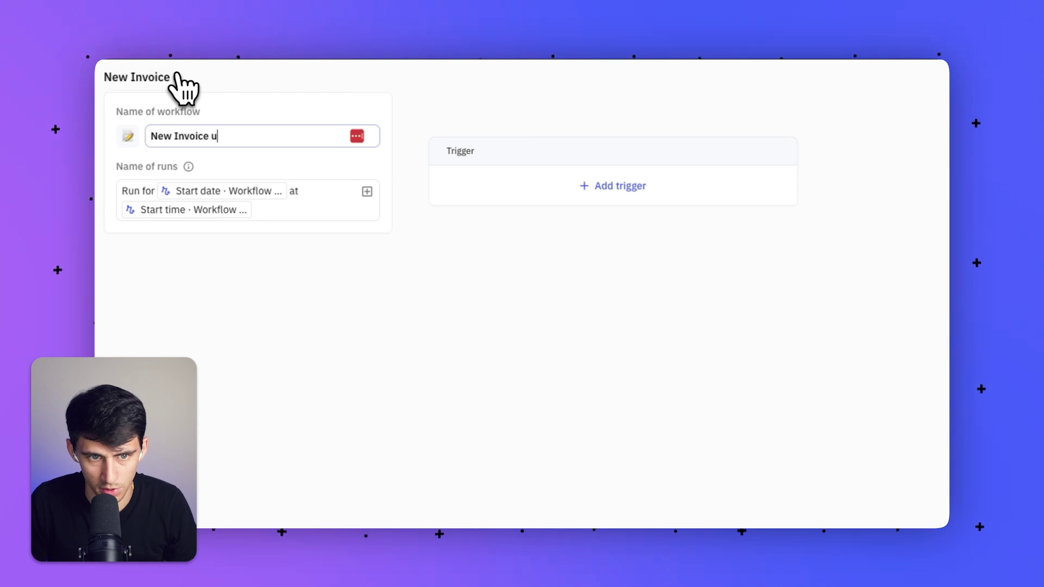
key(BackSpace)
text(Upload Sequence - )
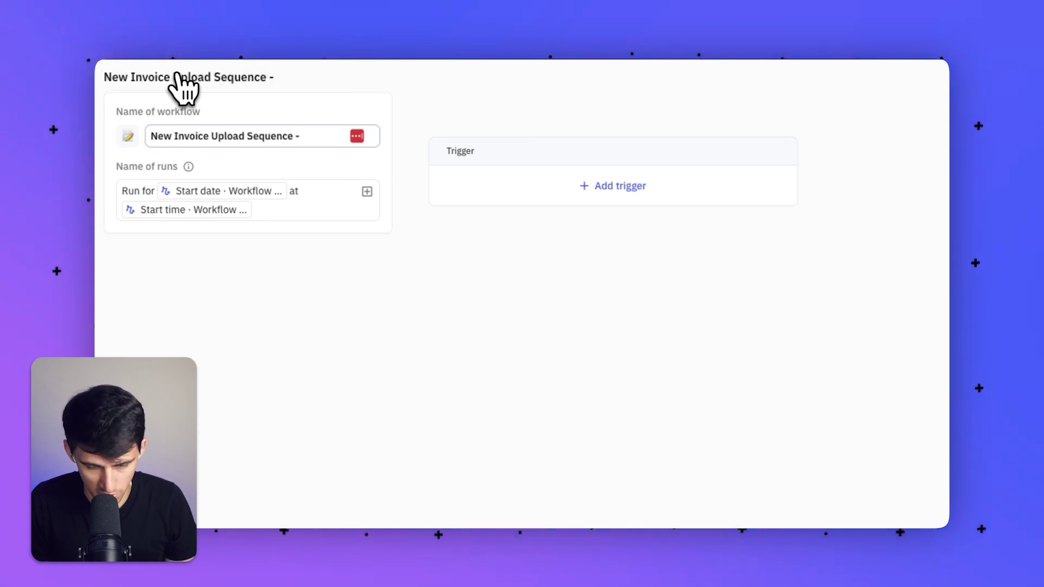
text(Gmail, Google)
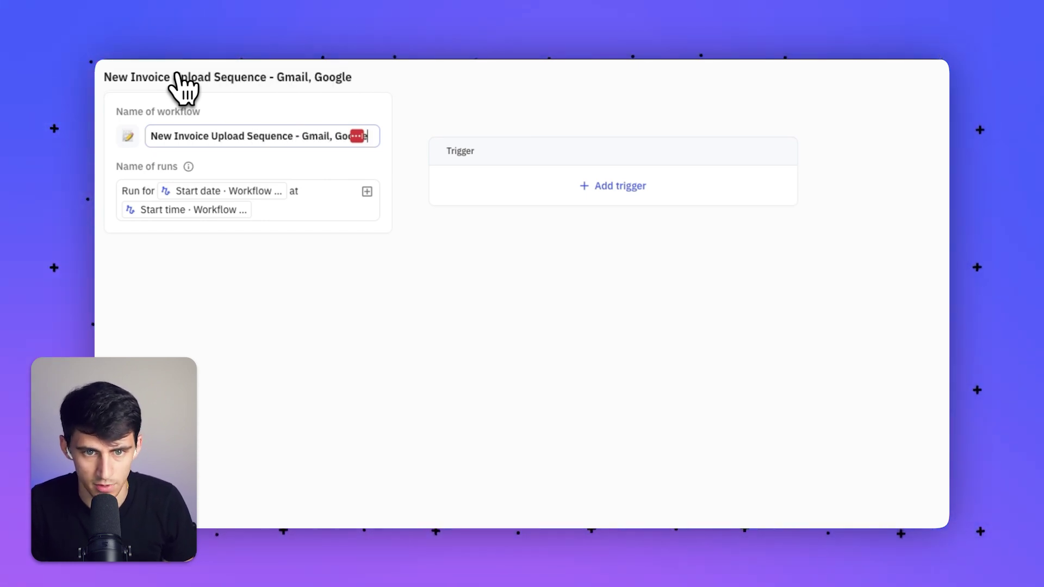
text( Drive)
click(718, 344)
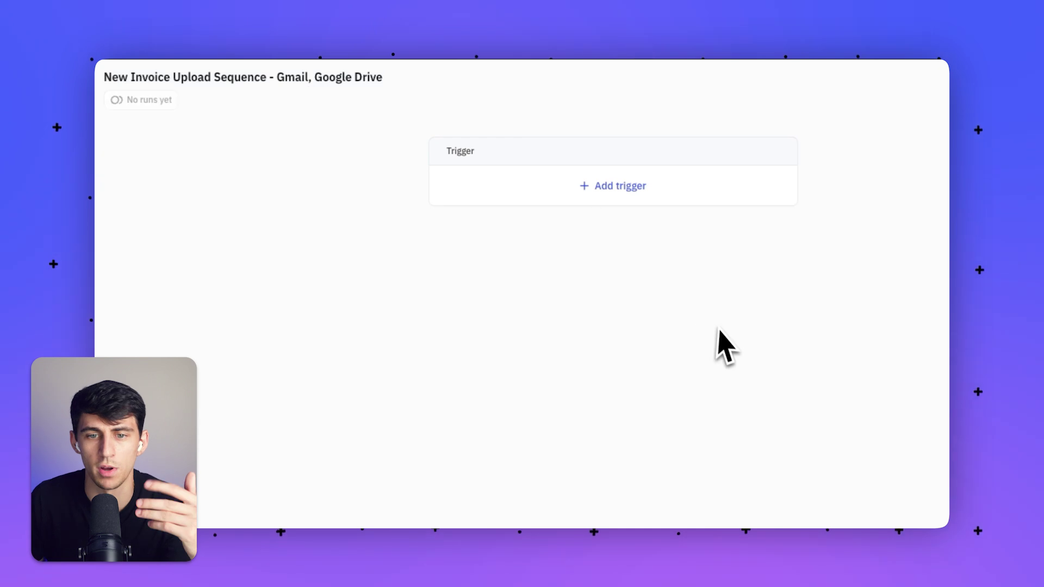
Add a Gmail 'Label added' trigger for the Invoices label, leaving first-email-only unticked.
click(610, 207)
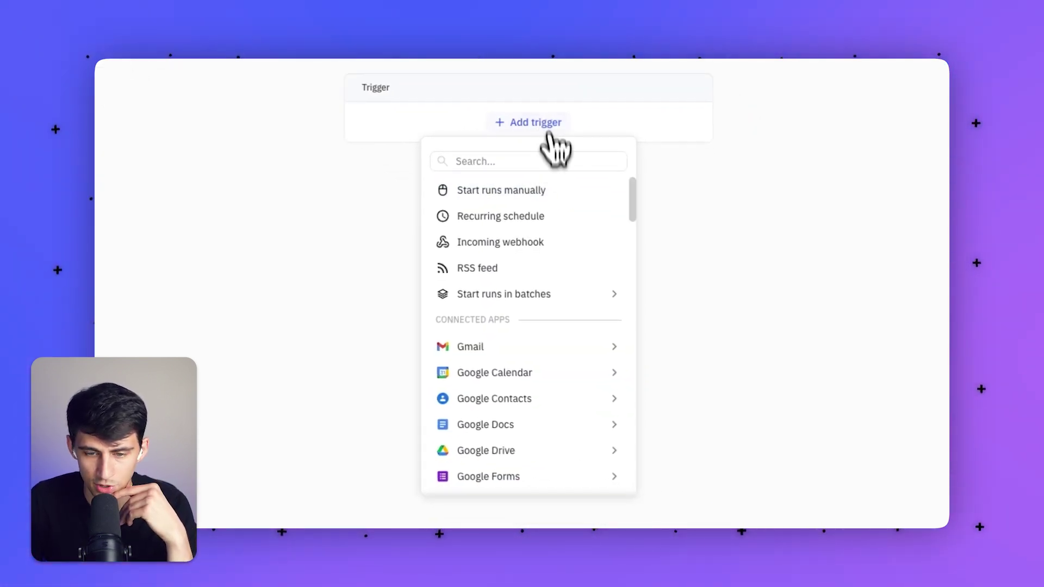
mouse_move(488, 351)
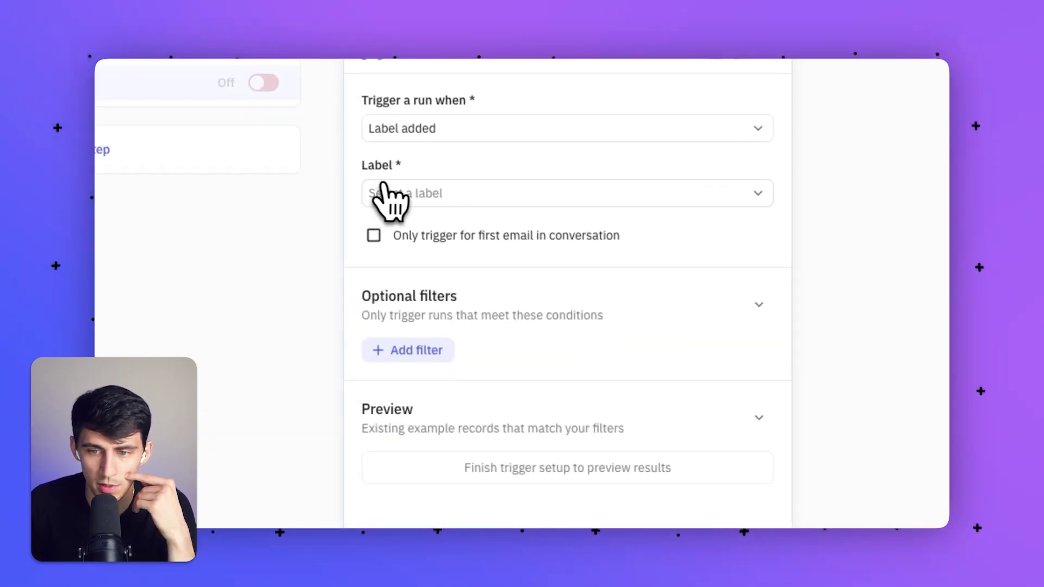
click(390, 198)
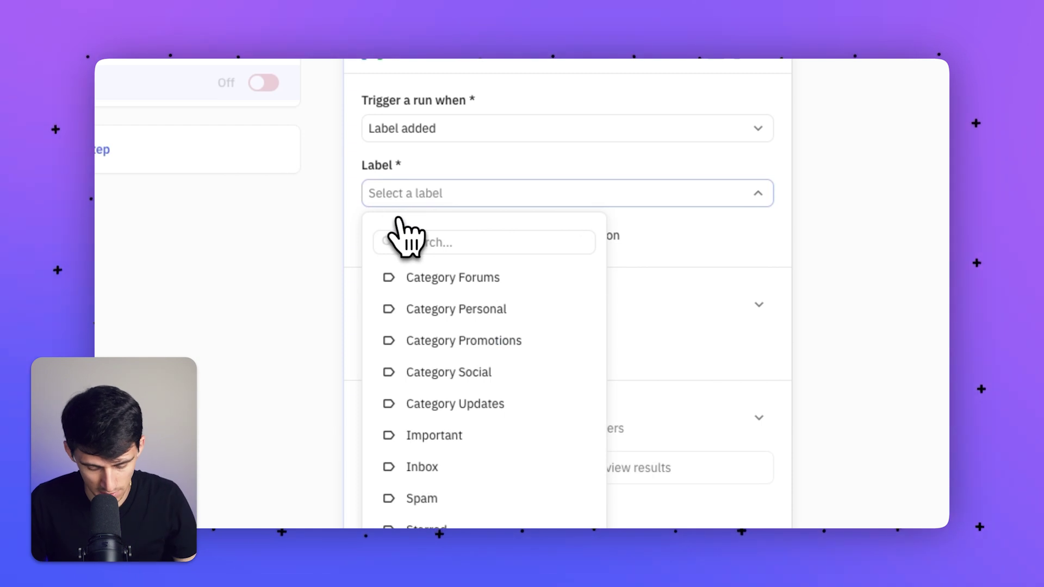
scroll(407, 234, down, 2)
click(435, 280)
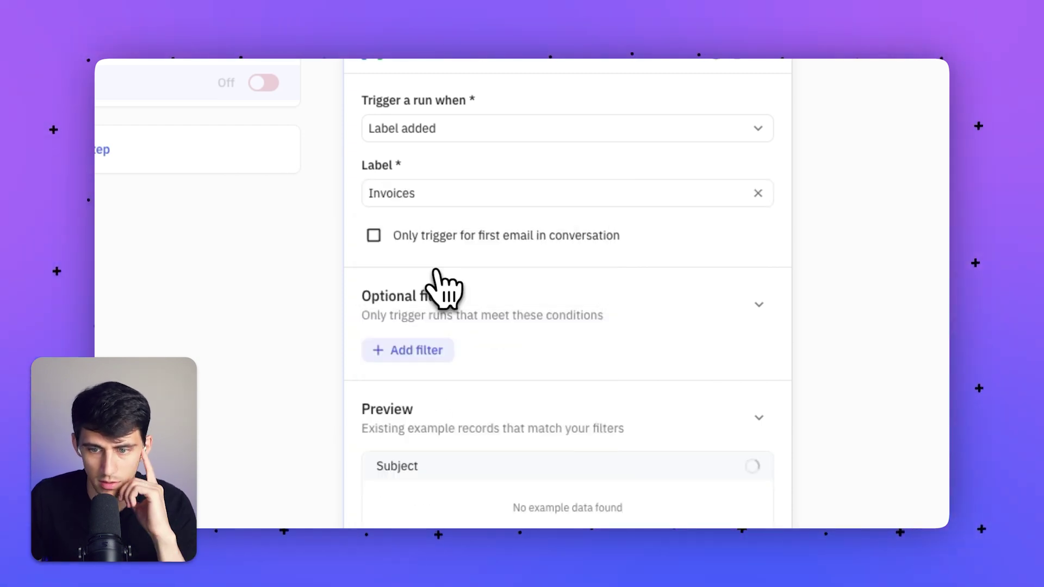
scroll(438, 272, down, 4)
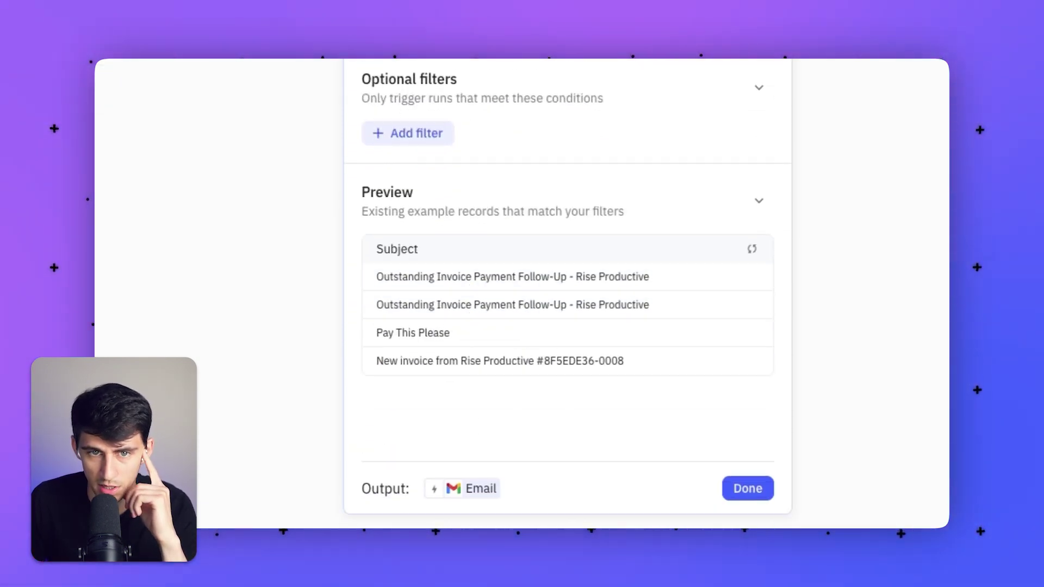
click(384, 76)
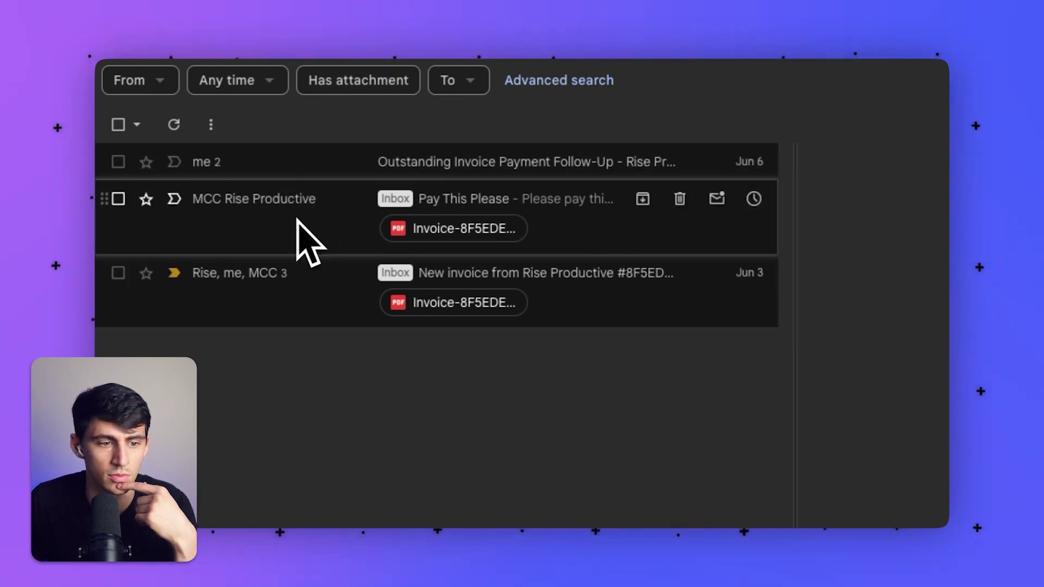
click(397, 90)
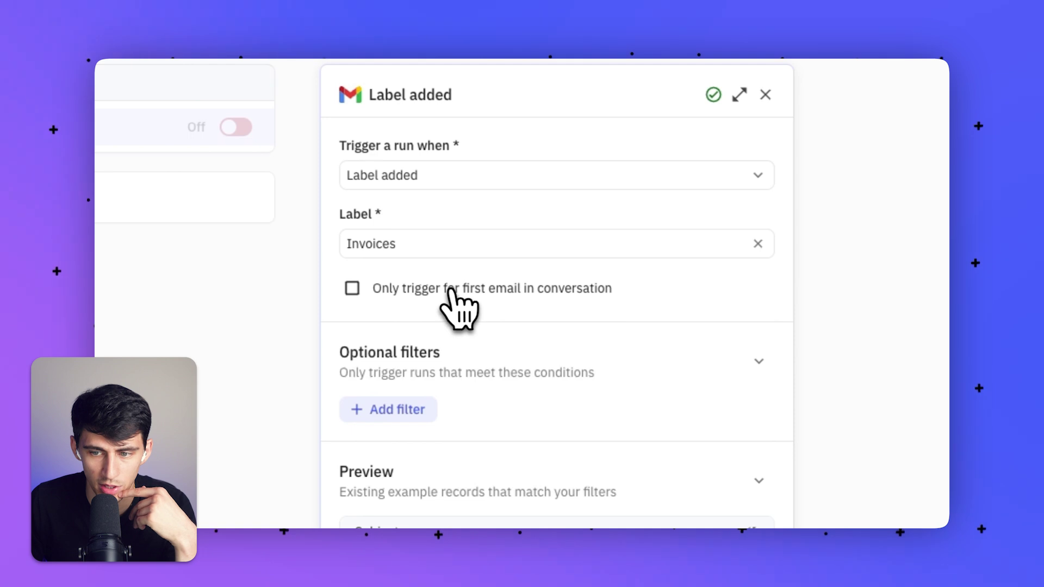
click(451, 291)
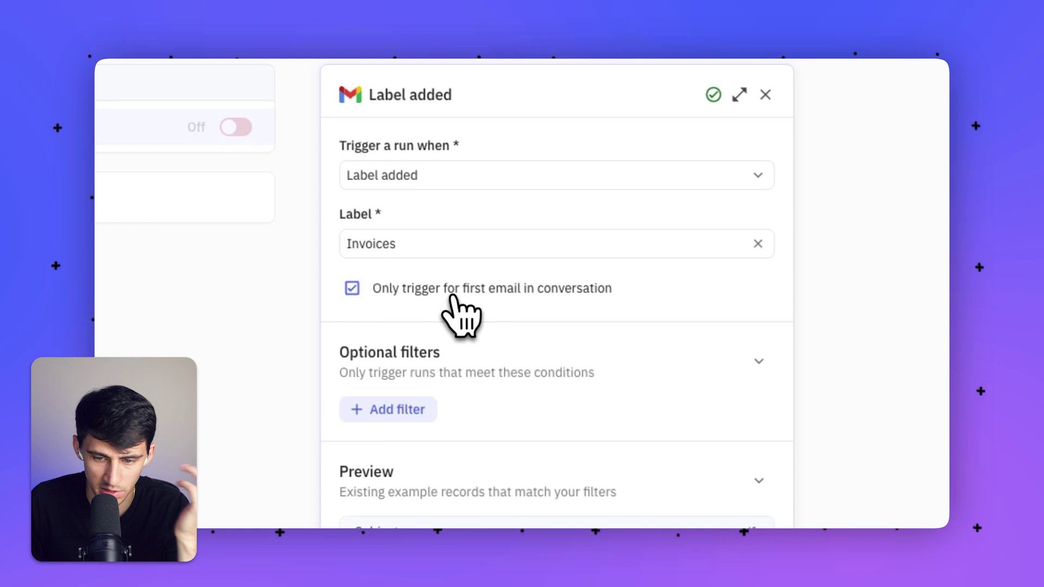
click(451, 296)
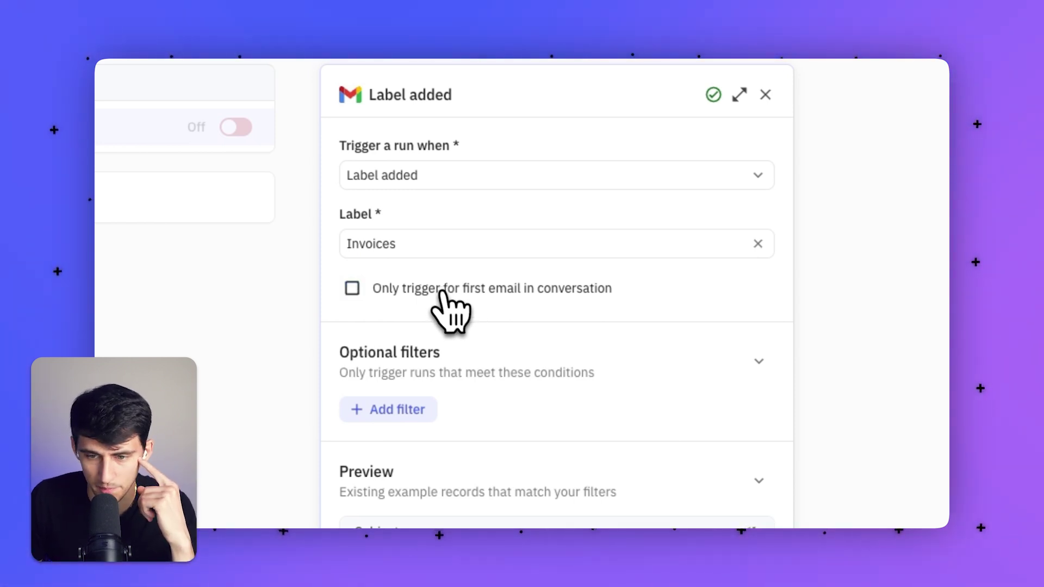
Add a Google Drive Find folder(s) step after the trigger.
click(449, 205)
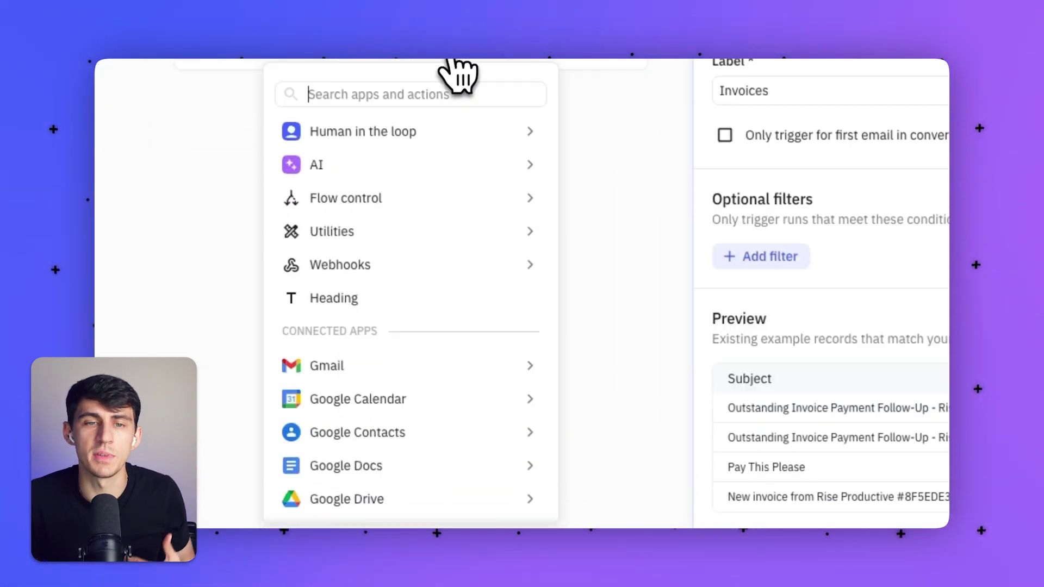
mouse_move(397, 208)
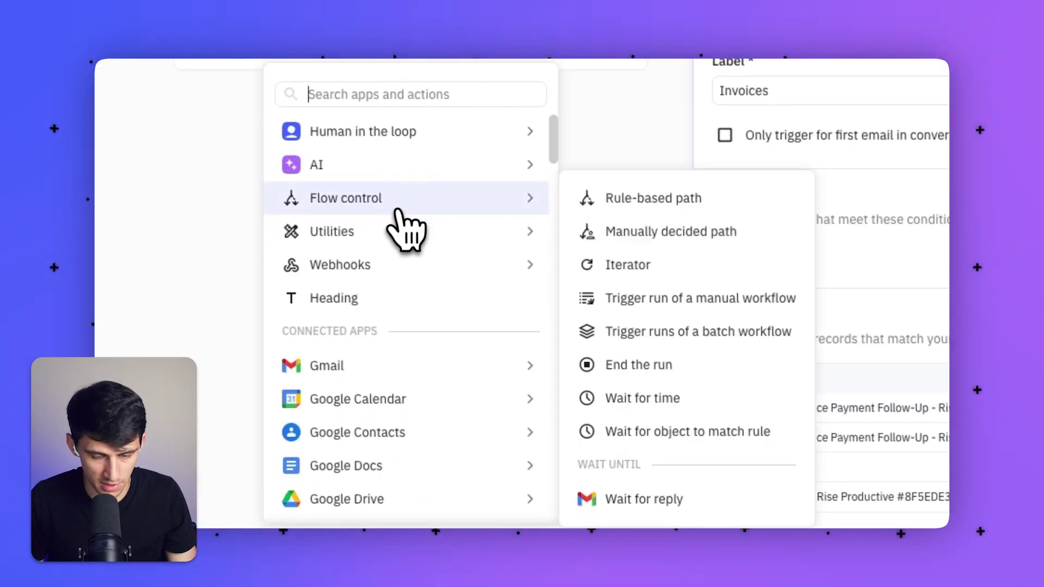
text(drive)
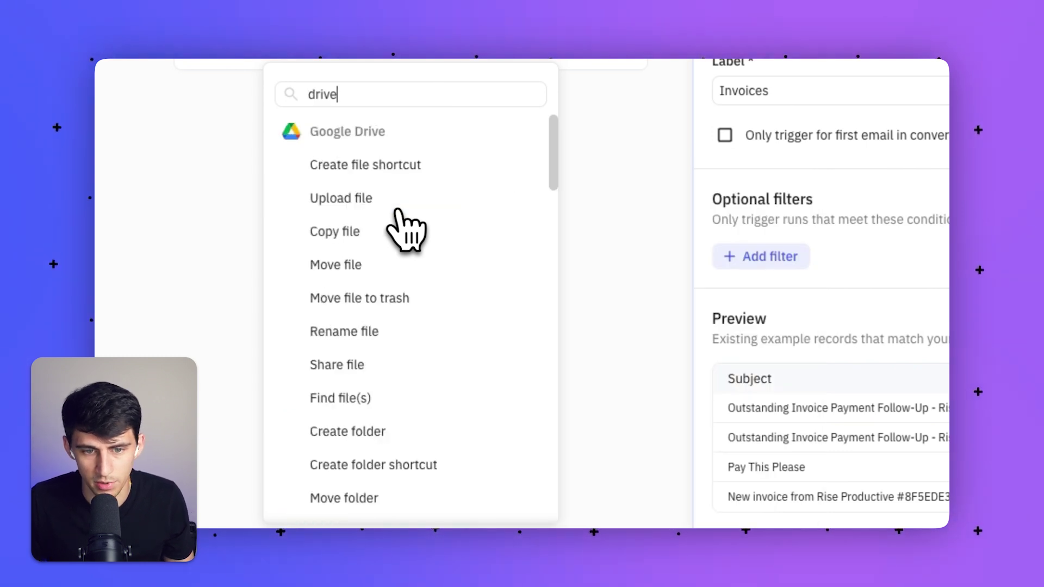
key(BackSpace)
key(BackSpace)
key(BackSpace)
key(BackSpace)
key(BackSpace)
text(G)
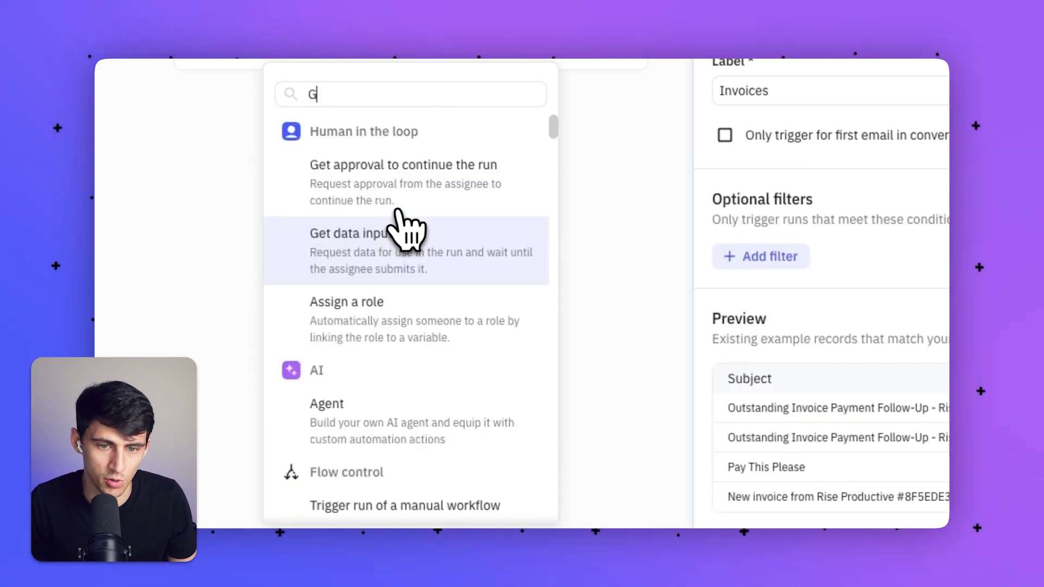
text(oogle Drive)
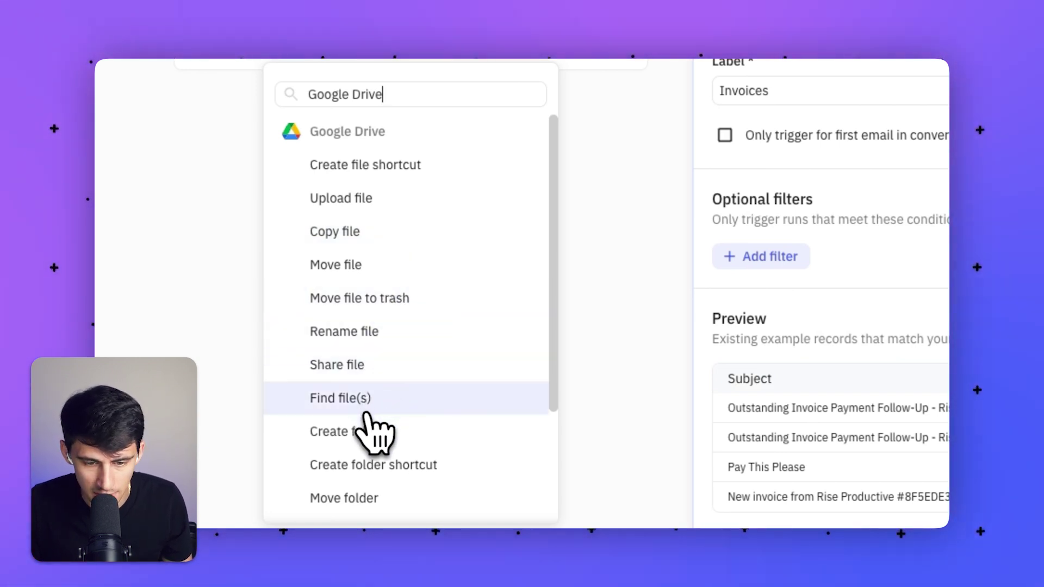
scroll(368, 399, down, 2)
scroll(369, 408, down, 1)
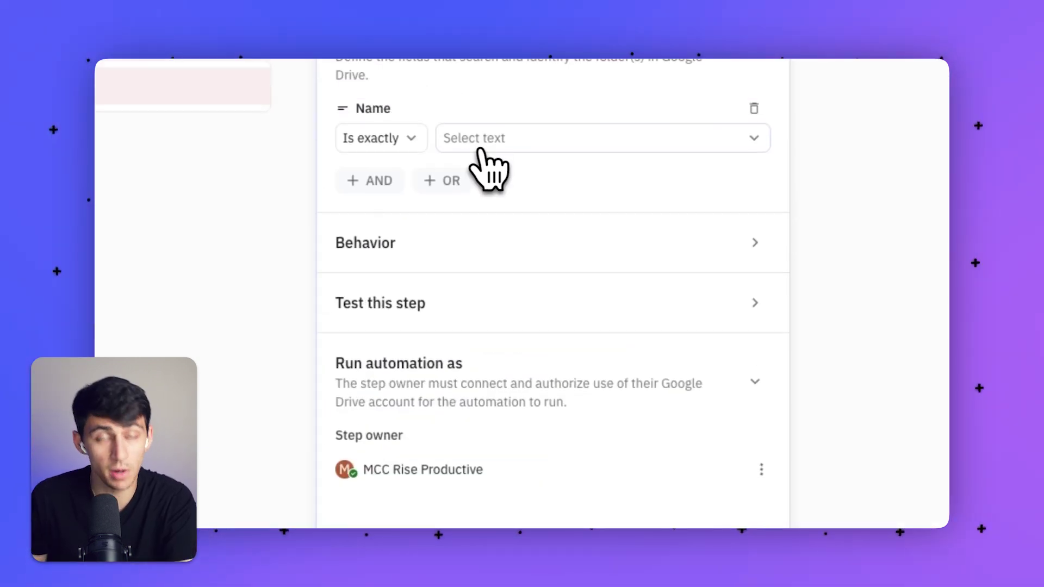
Set the folder Name filter manually to the sender's email with Extract domain applied.
click(479, 266)
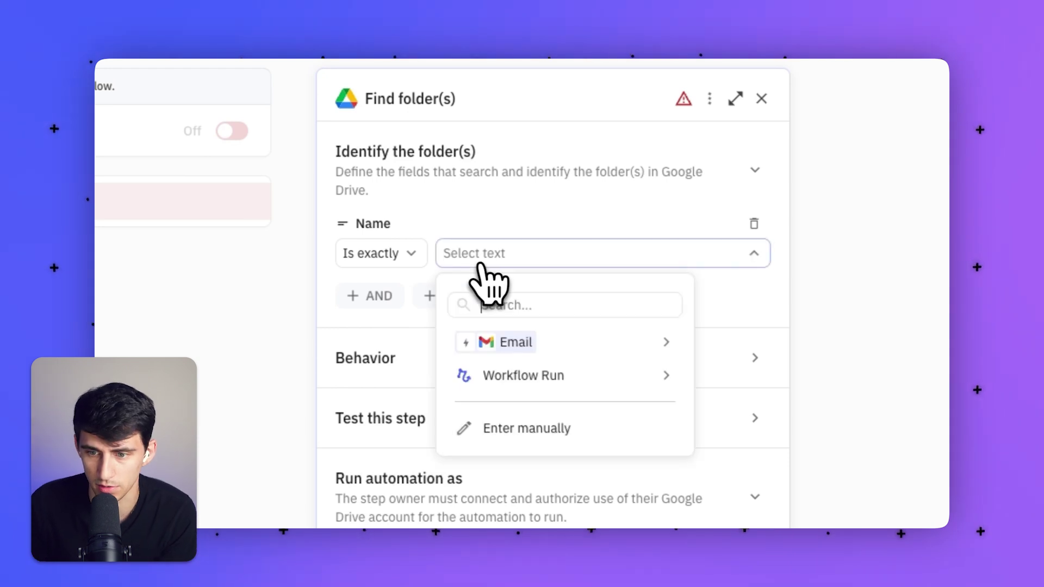
click(532, 427)
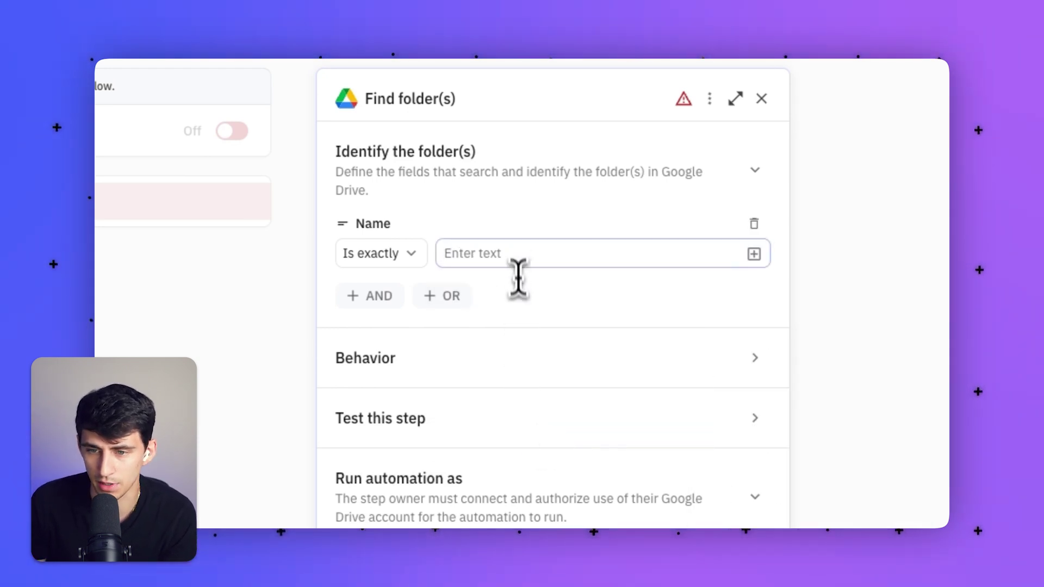
click(758, 252)
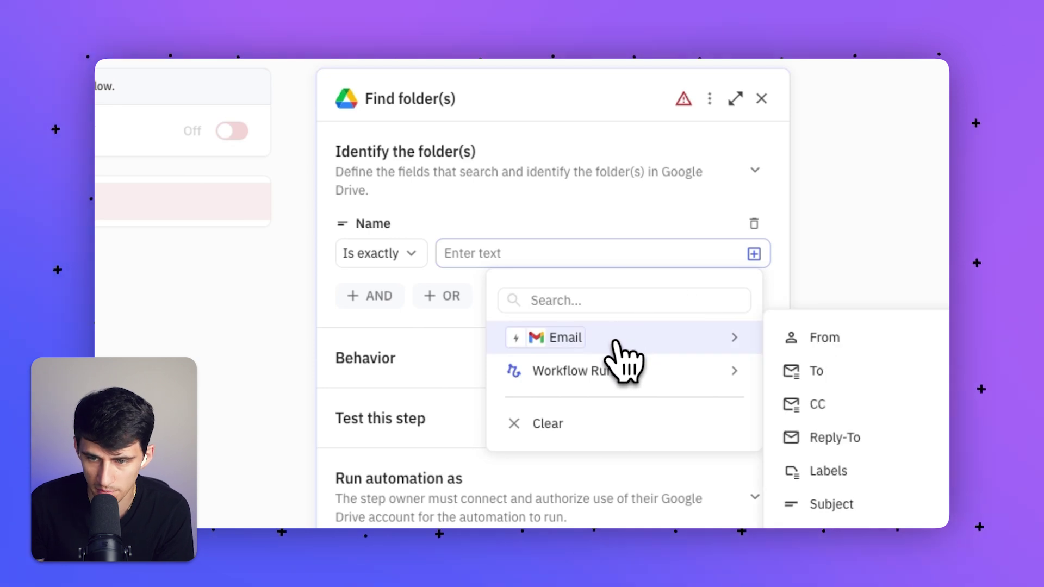
mouse_move(614, 370)
mouse_move(525, 203)
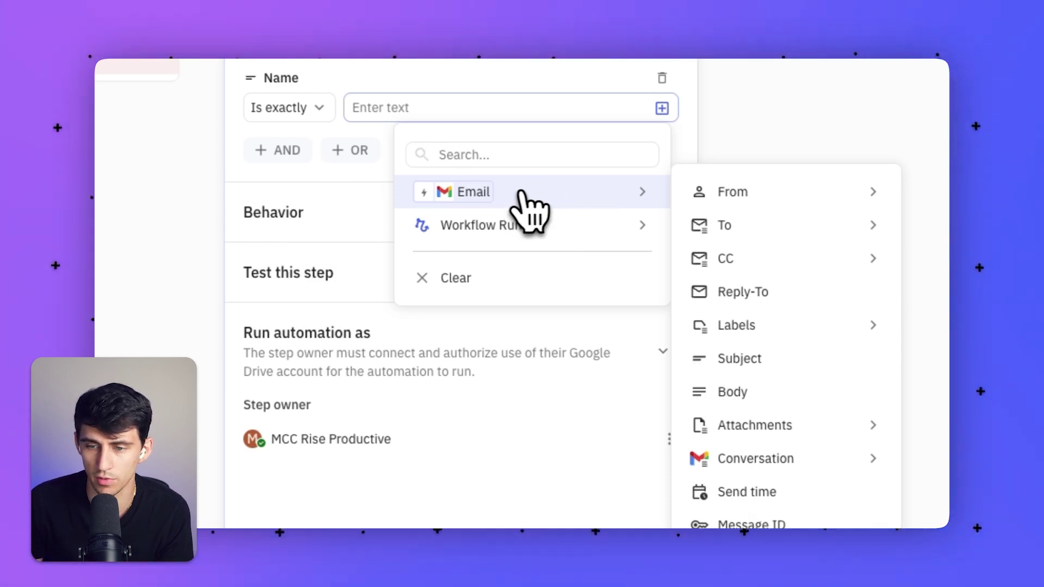
click(647, 194)
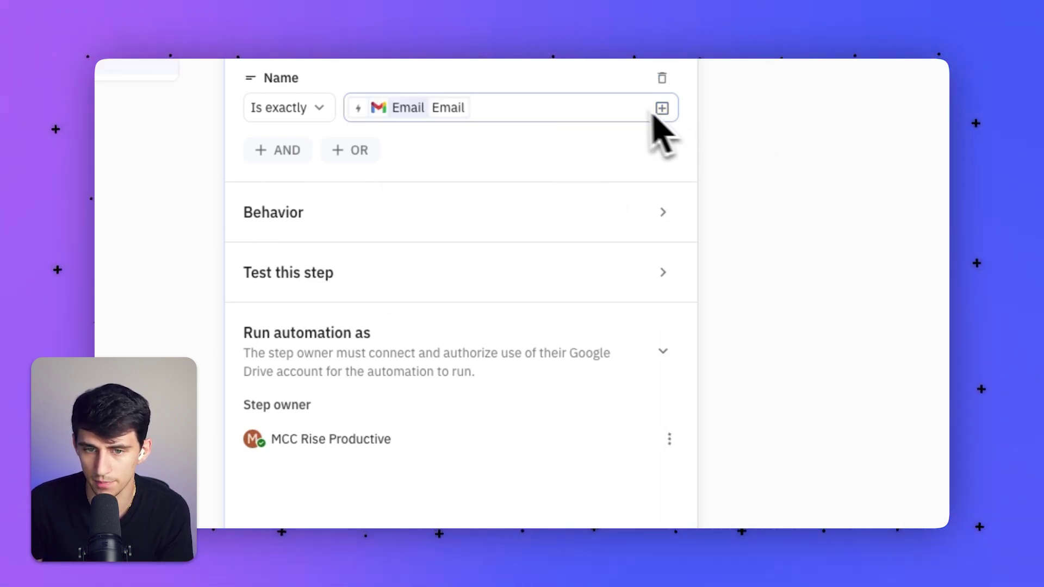
click(402, 112)
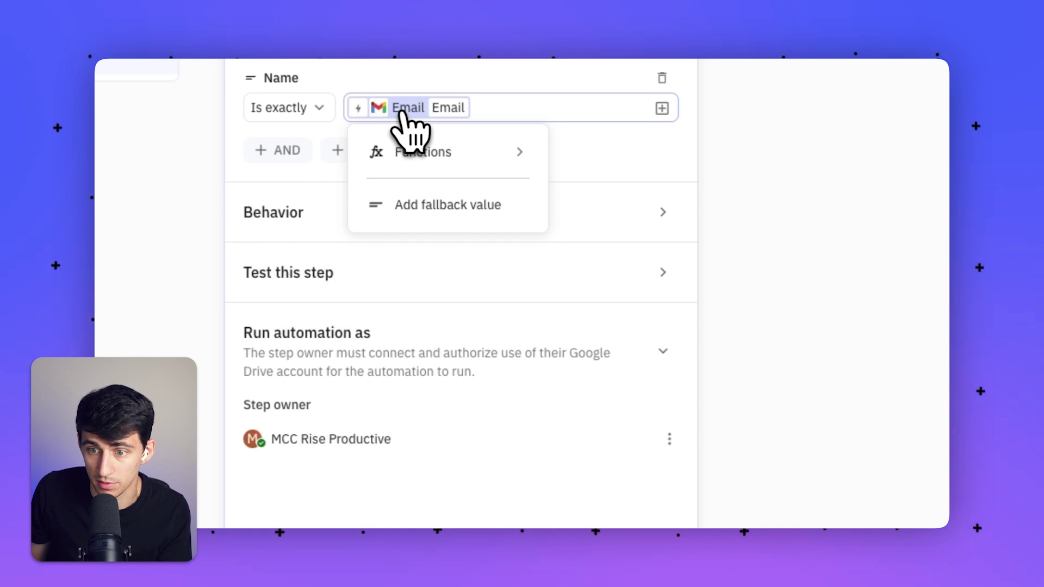
mouse_move(409, 149)
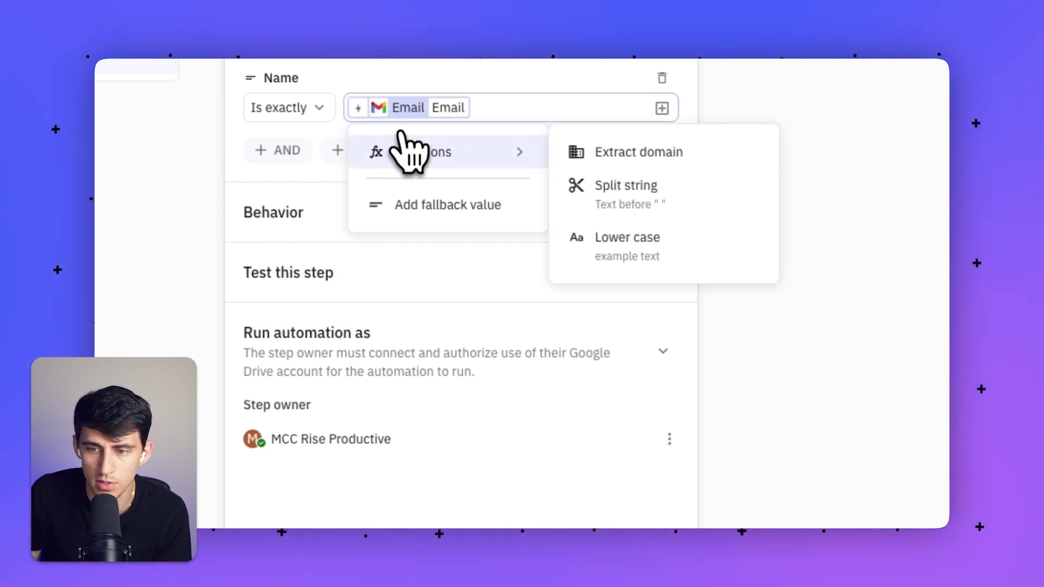
click(579, 155)
click(563, 73)
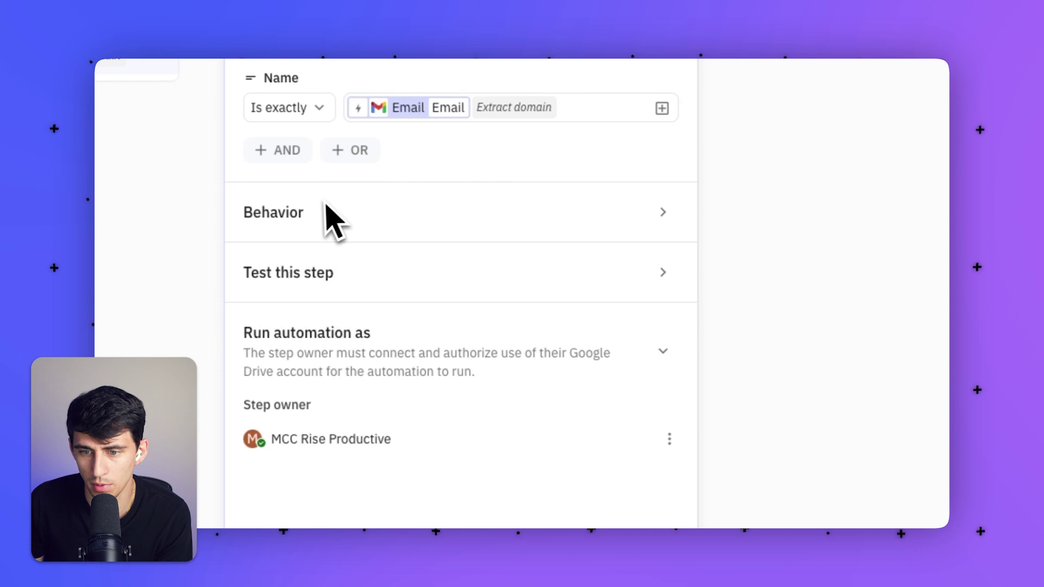
Set the step's behavior to continue when none found and pick the first folder.
click(319, 230)
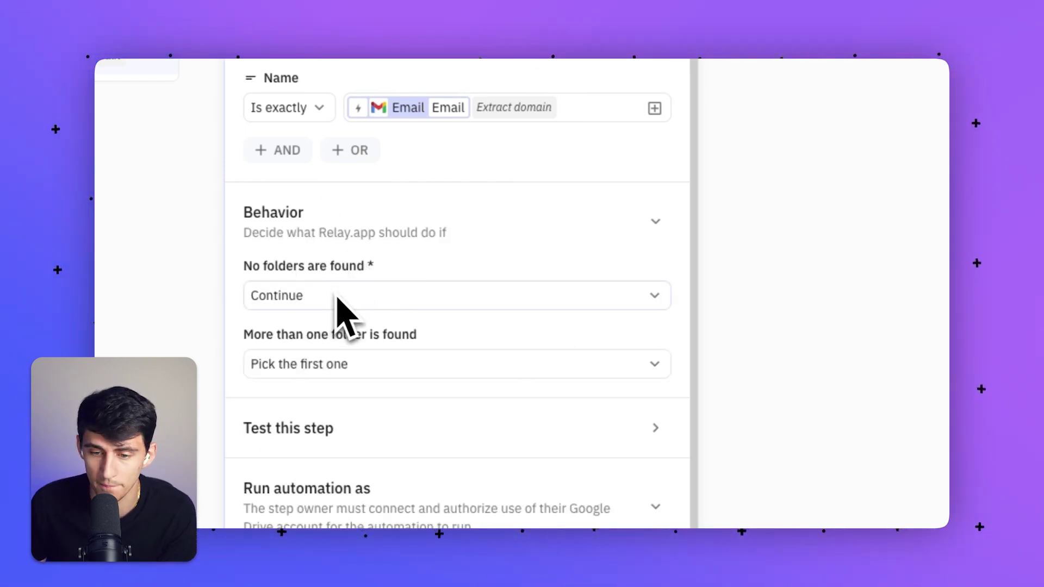
scroll(337, 297, down, 1)
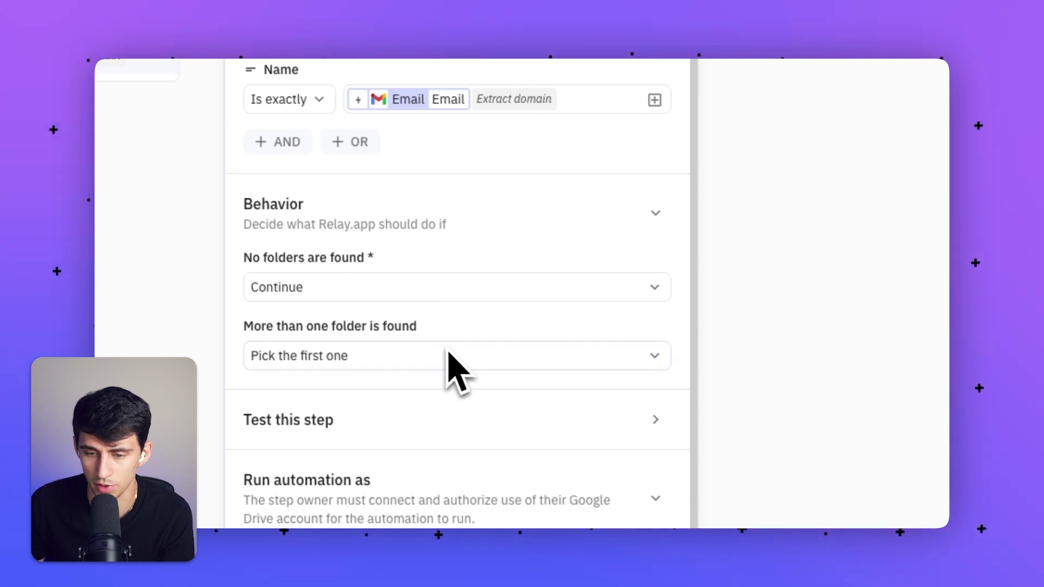
click(429, 413)
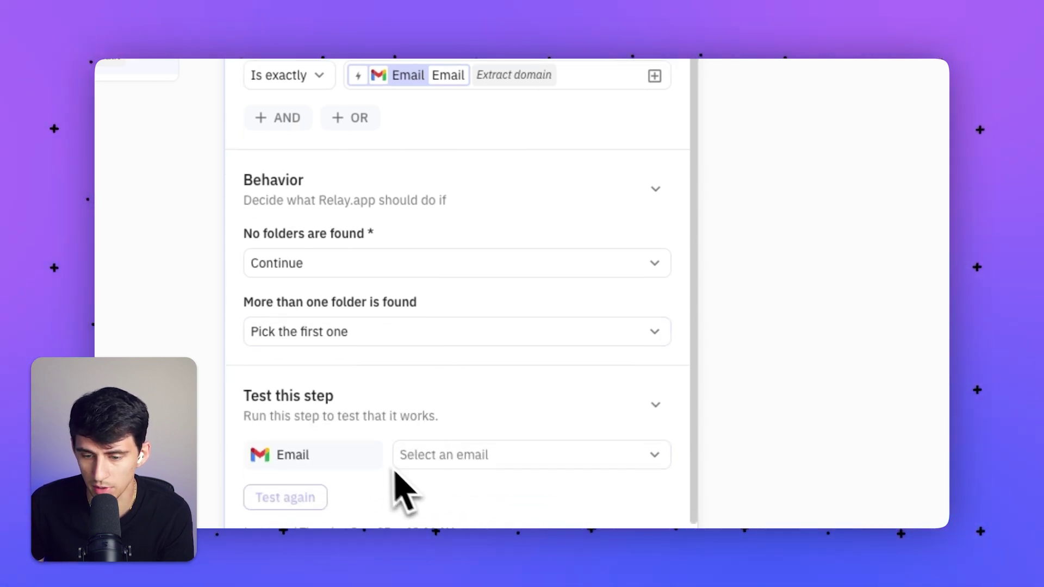
click(432, 457)
click(433, 457)
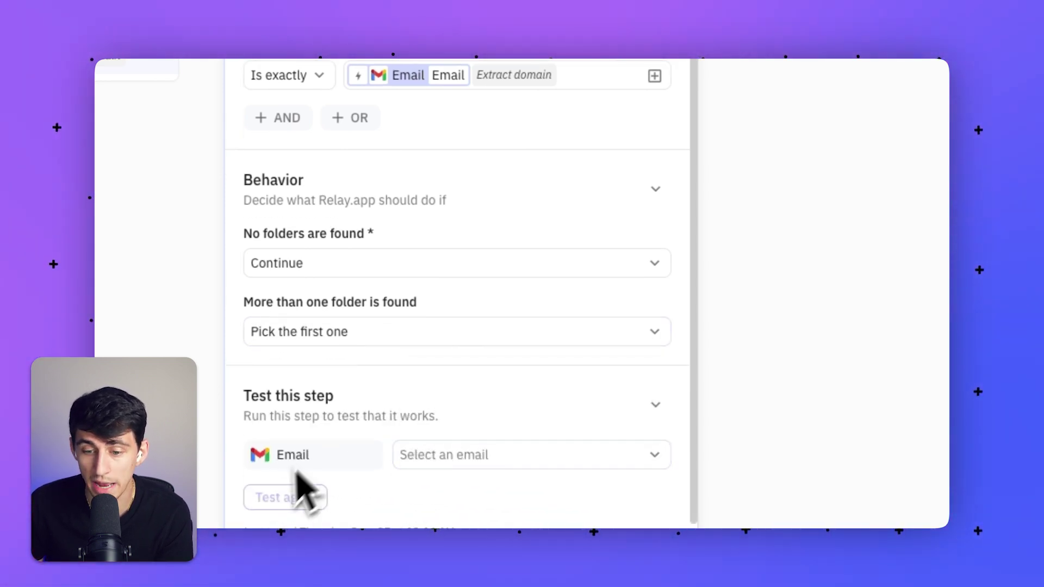
click(418, 460)
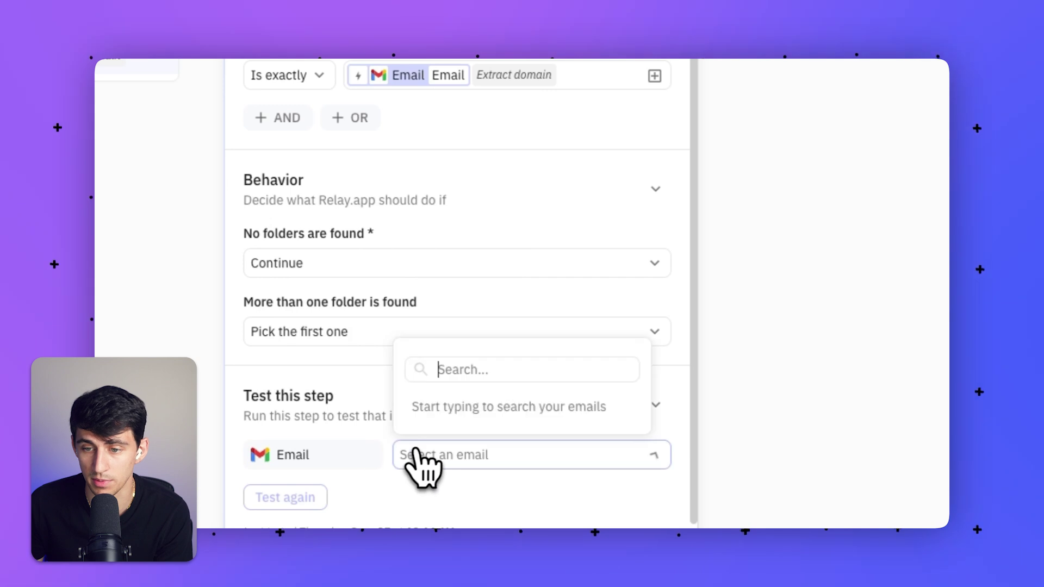
click(294, 341)
click(506, 376)
scroll(495, 473, down, 1)
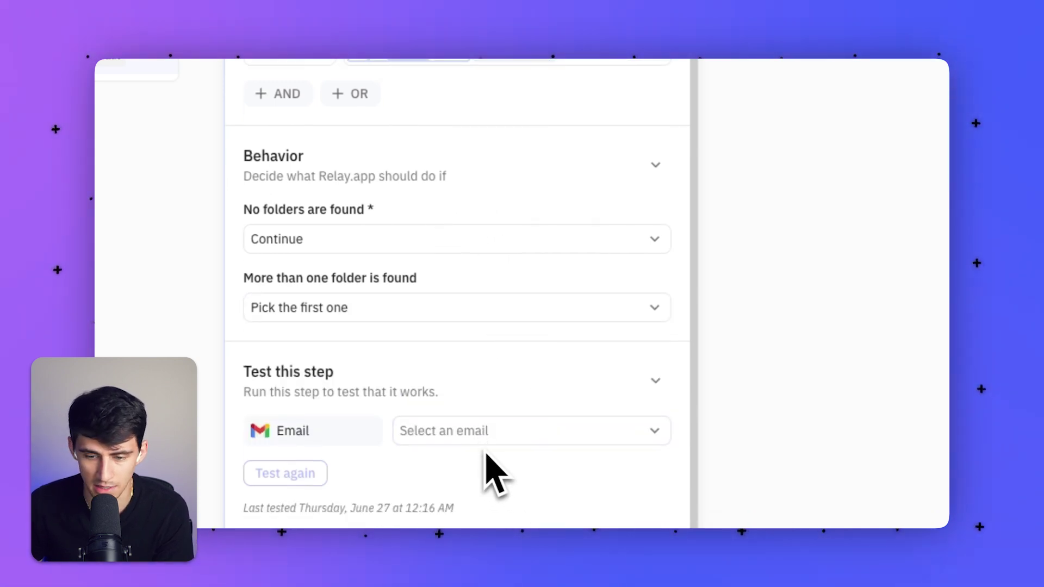
scroll(486, 456, down, 1)
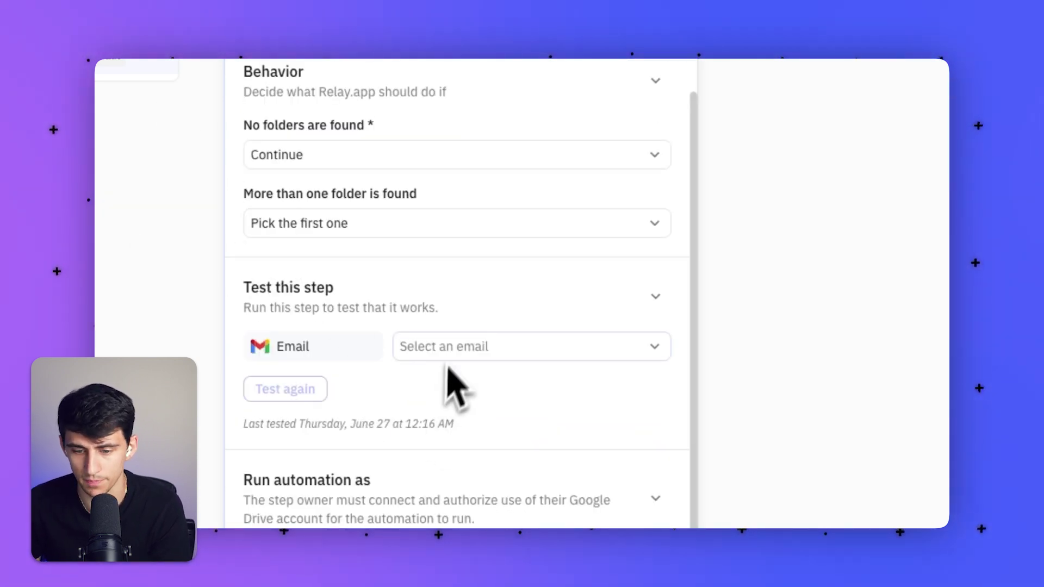
Add a Rule-based path step whose Path A rule is 'Folder was found'.
click(458, 262)
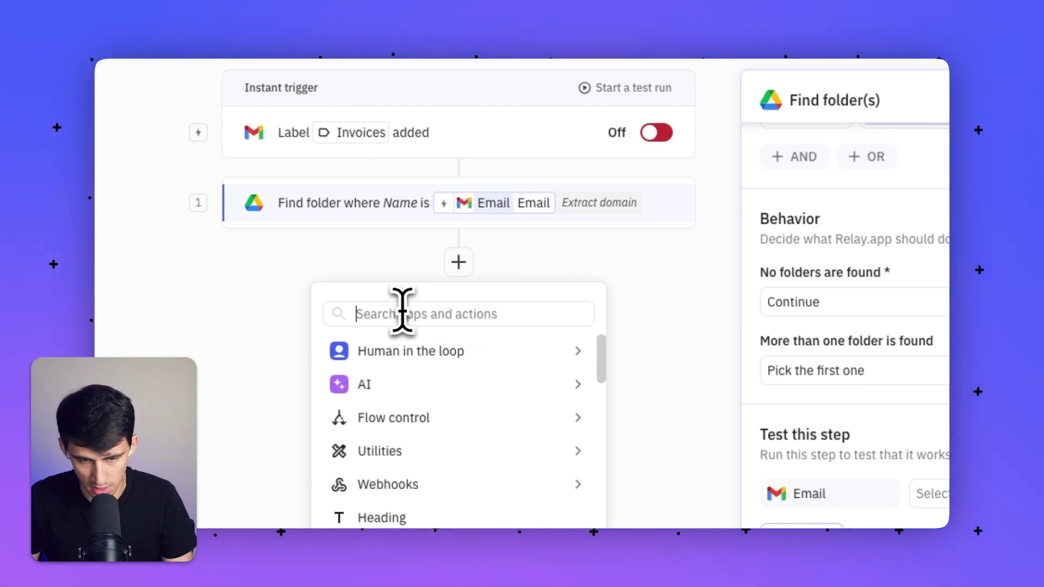
text(path)
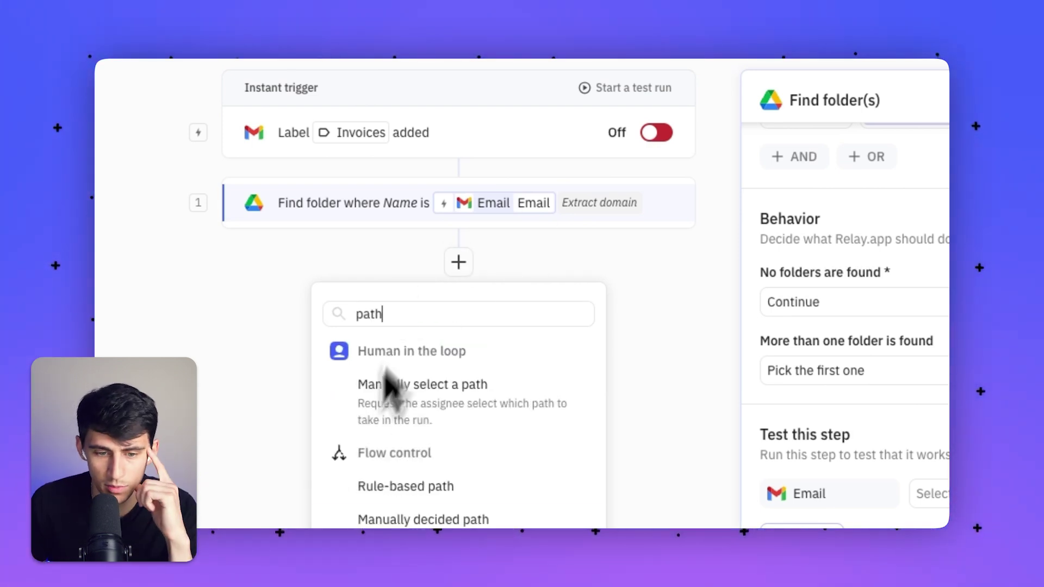
click(379, 490)
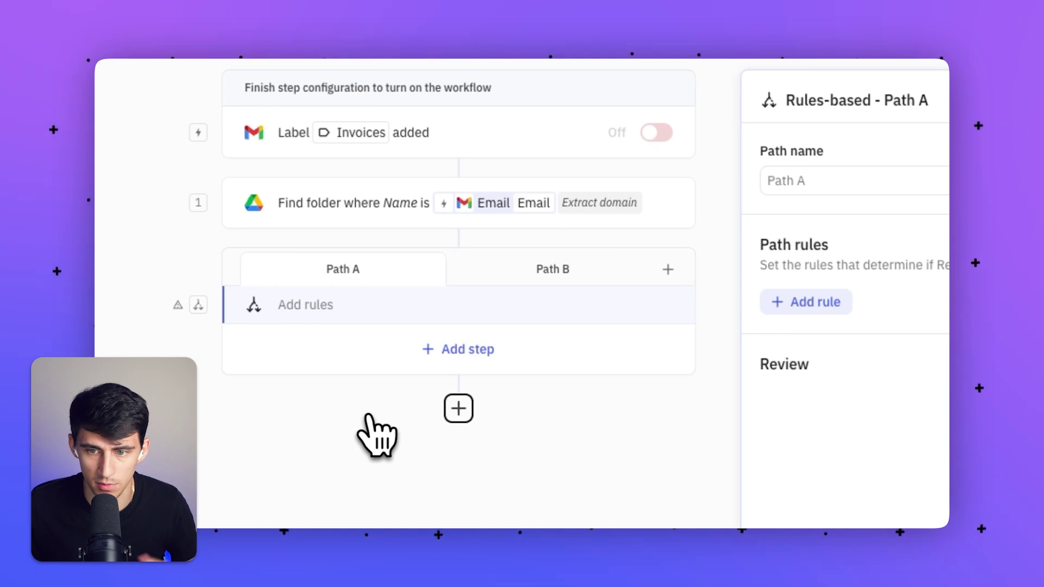
click(807, 302)
mouse_move(847, 425)
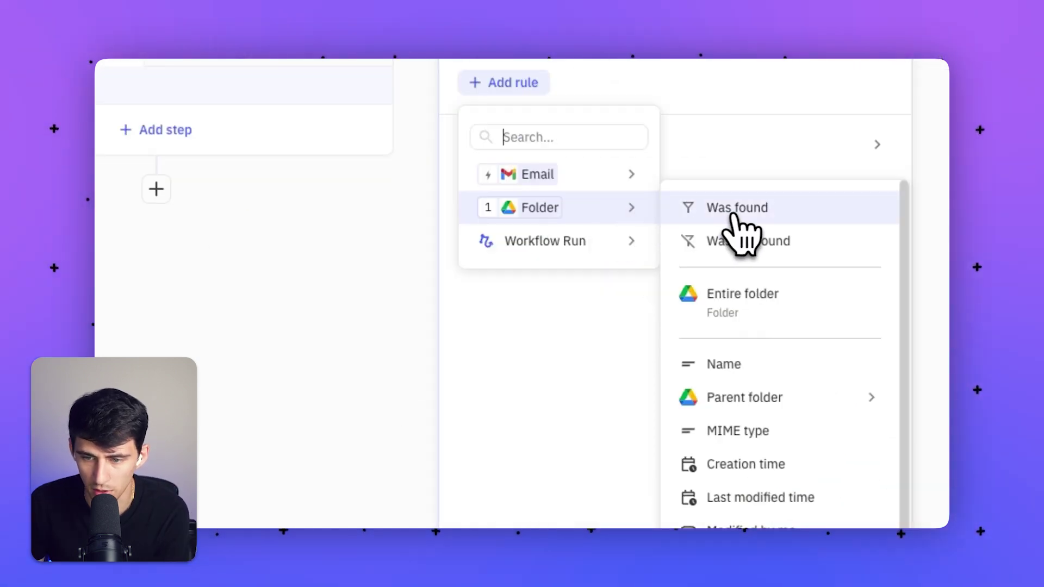
click(736, 215)
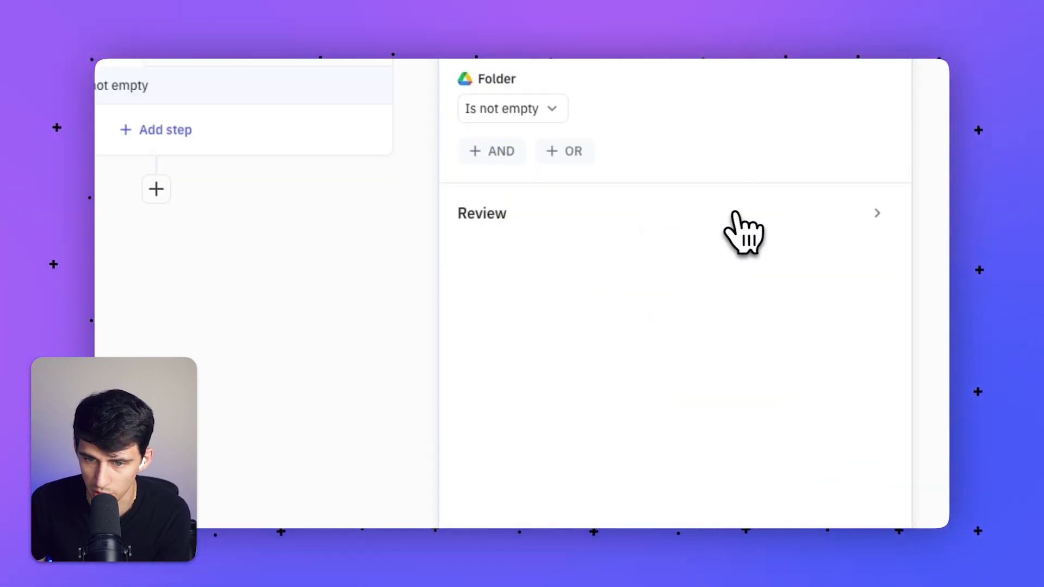
Add a Google Drive Upload file step in Path A that uploads the email's attachments.
click(390, 362)
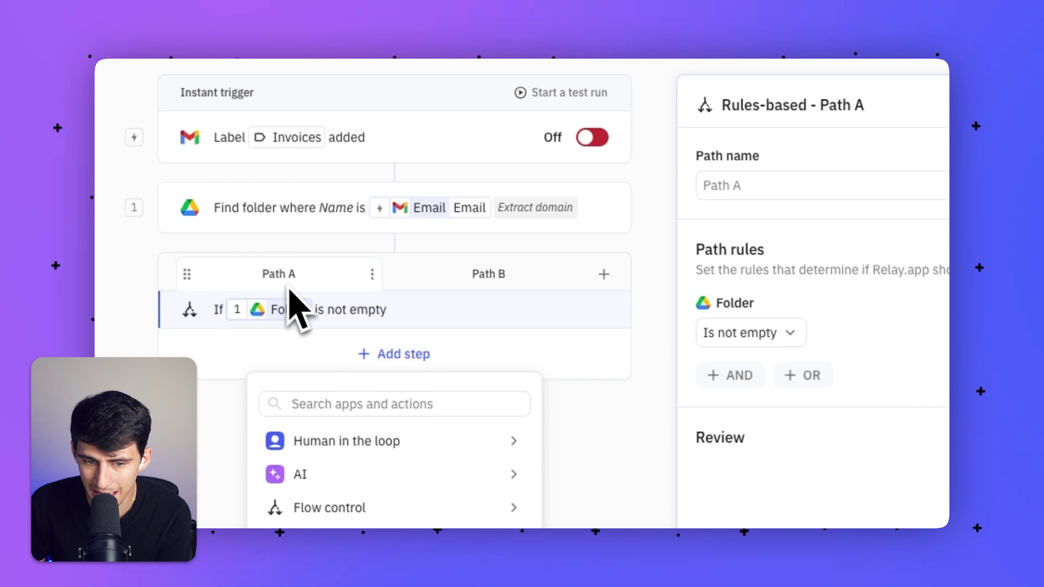
scroll(326, 337, down, 3)
mouse_move(299, 369)
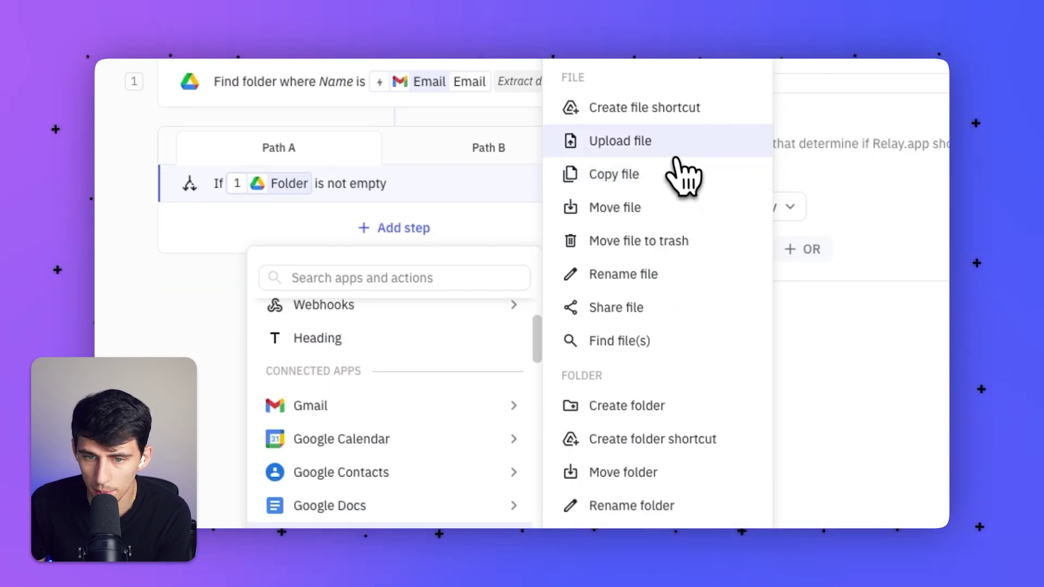
click(681, 175)
click(517, 249)
mouse_move(510, 348)
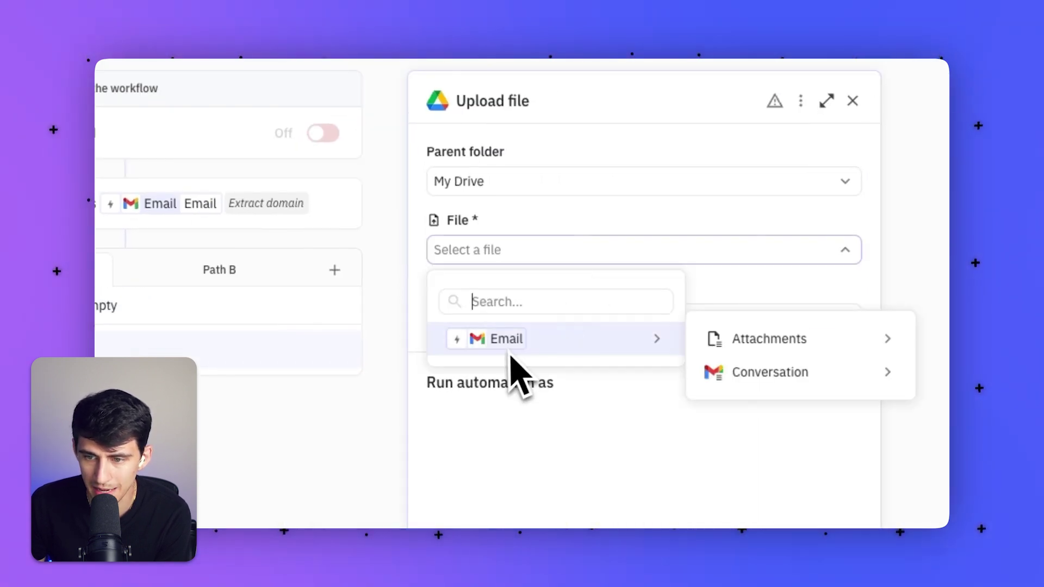
mouse_move(728, 348)
mouse_move(625, 342)
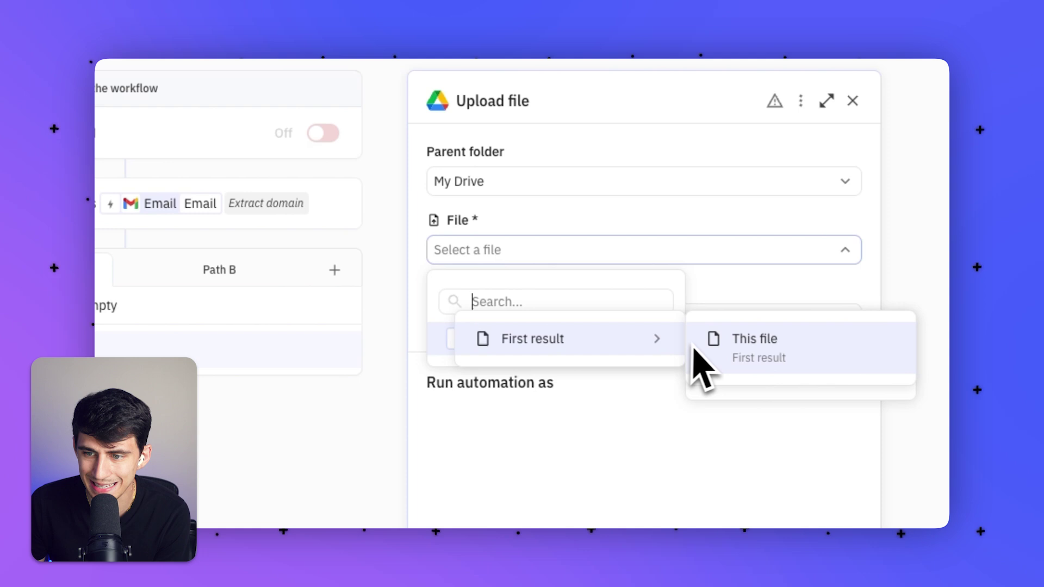
click(756, 345)
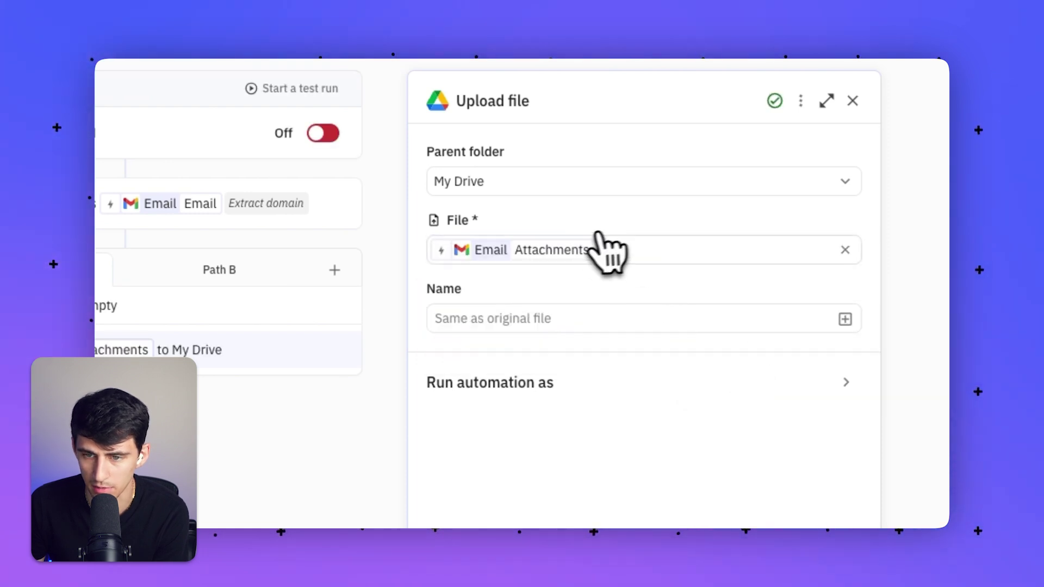
click(508, 256)
Name the uploaded file as the email Subject, '-', then the first attachment's File name.
click(530, 253)
click(682, 318)
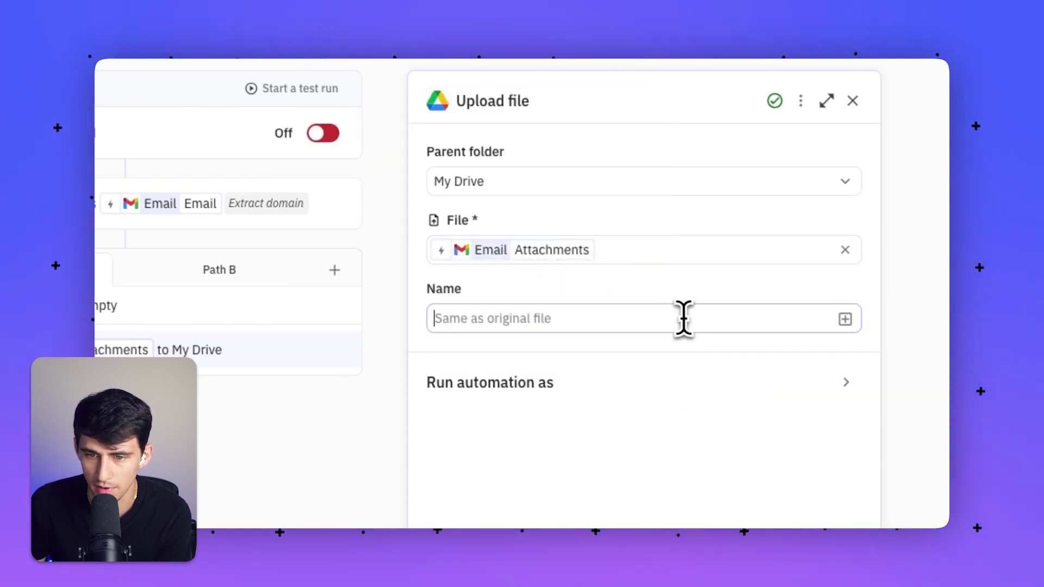
click(844, 319)
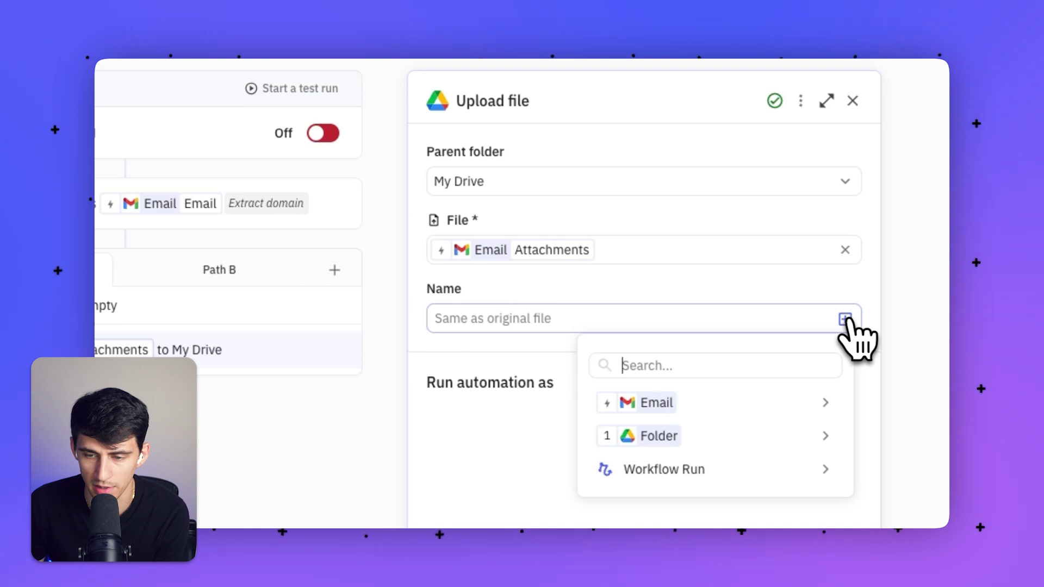
click(781, 407)
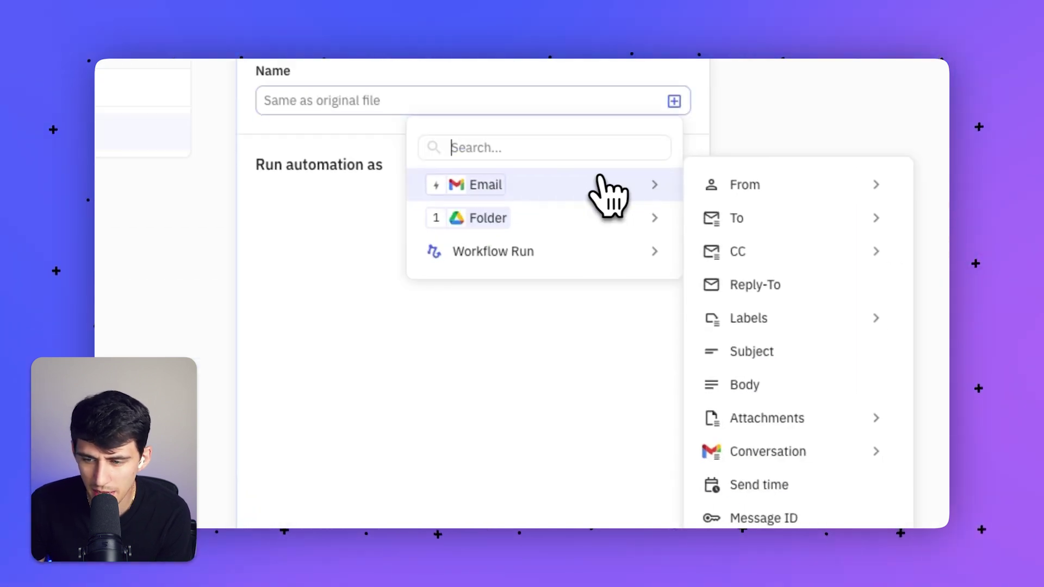
click(781, 348)
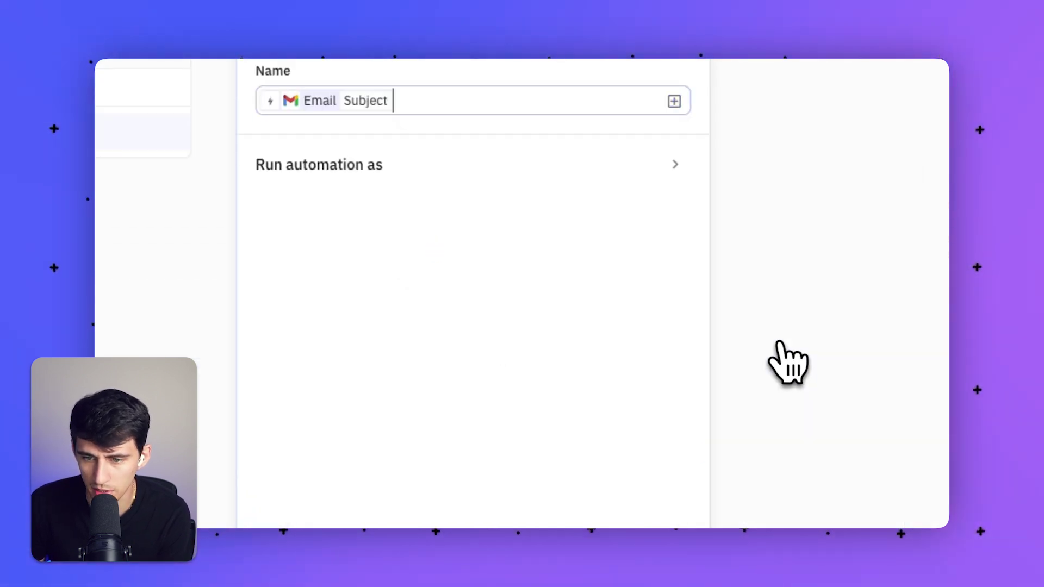
text(-)
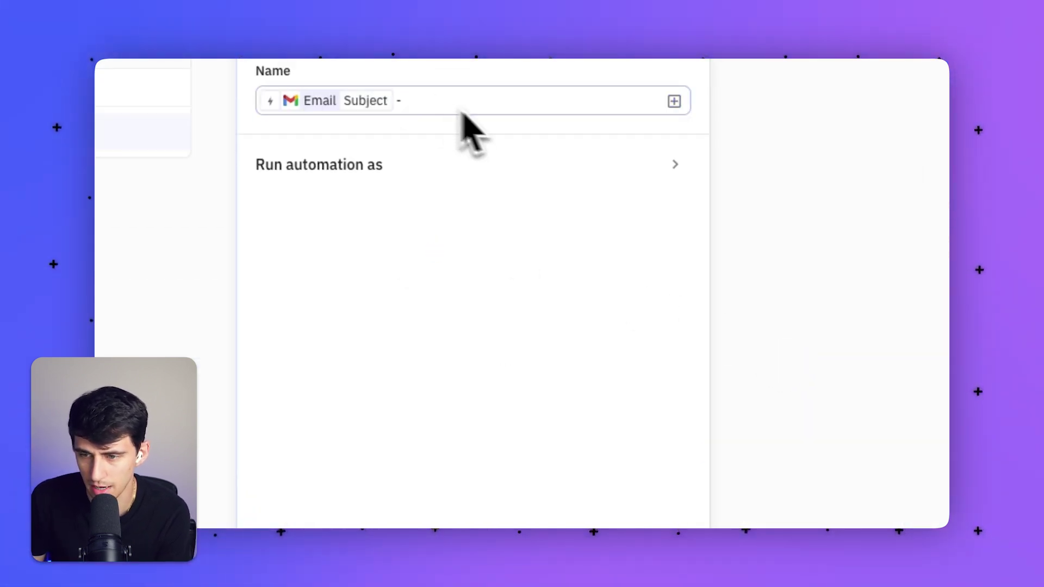
click(674, 102)
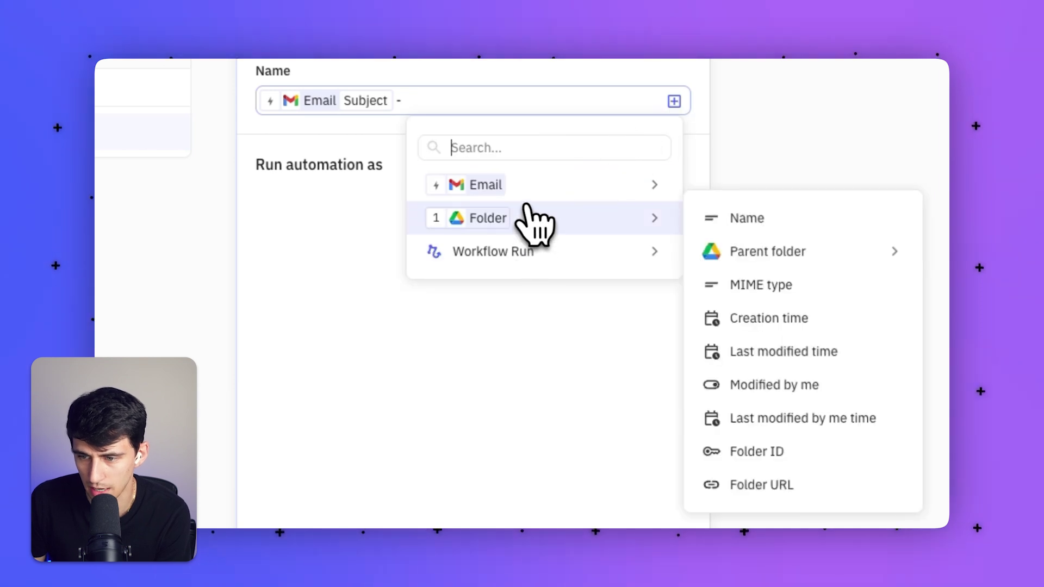
mouse_move(625, 185)
mouse_move(816, 418)
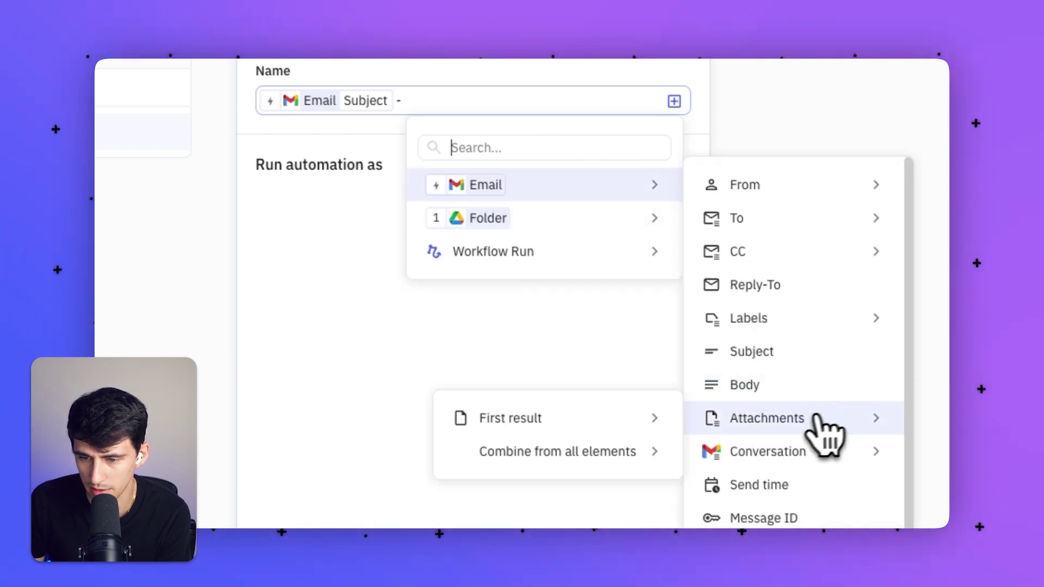
mouse_move(568, 415)
click(767, 419)
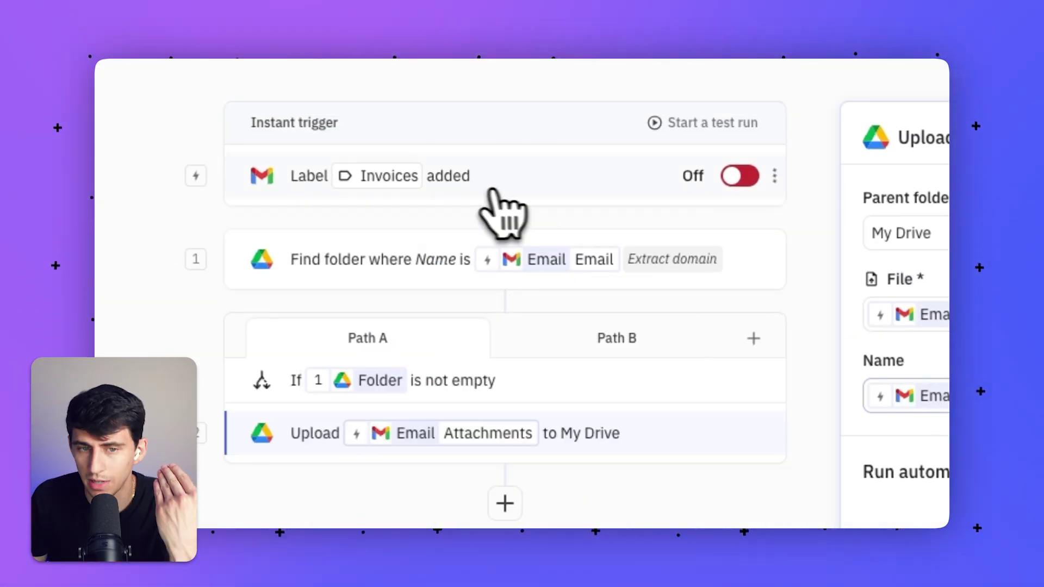
Confirm Path B runs when 'No other path is matching', comparing it with Path A's rule.
mouse_move(399, 180)
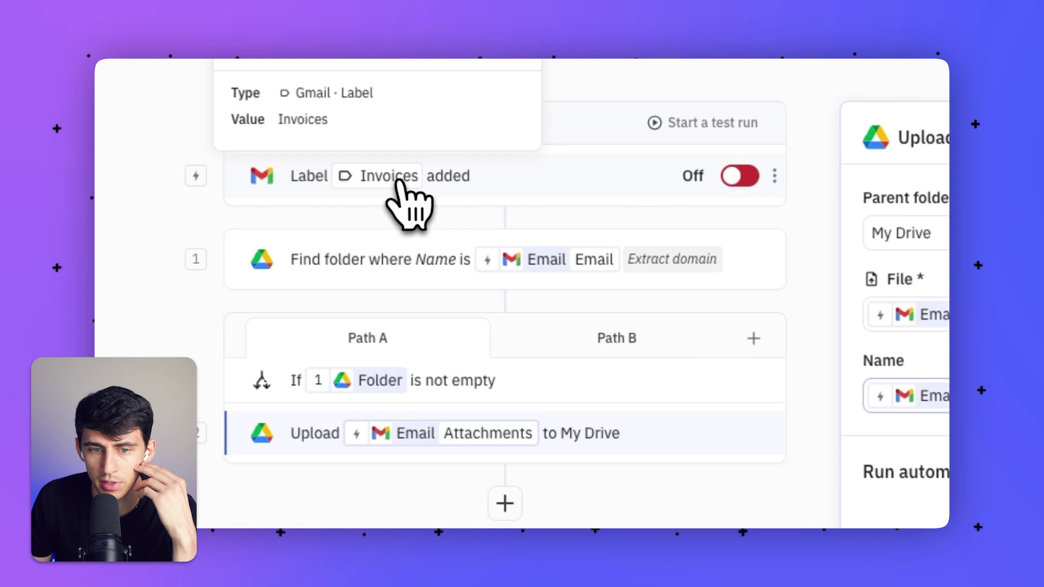
click(571, 331)
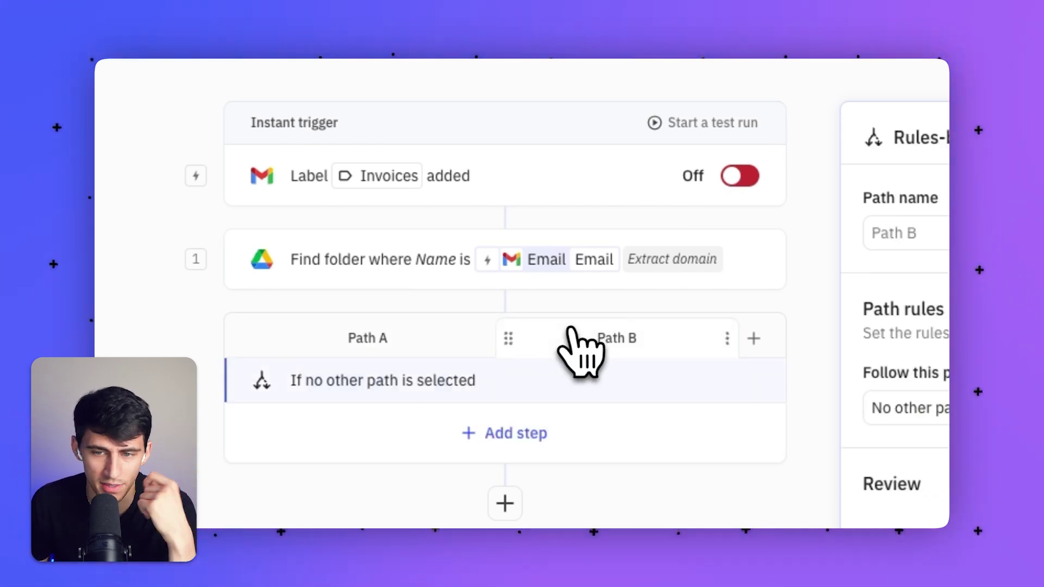
click(426, 373)
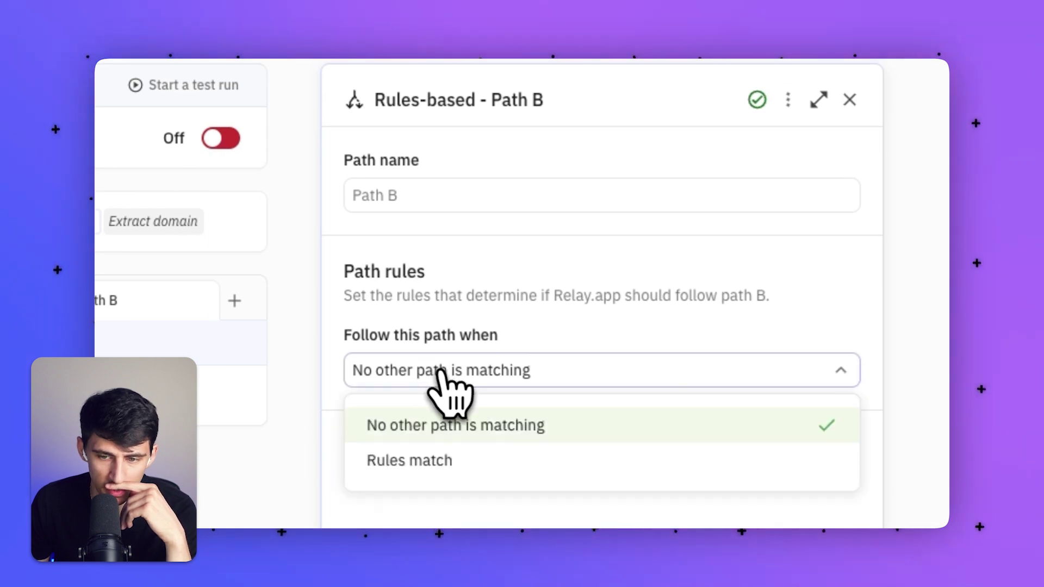
click(438, 373)
click(340, 306)
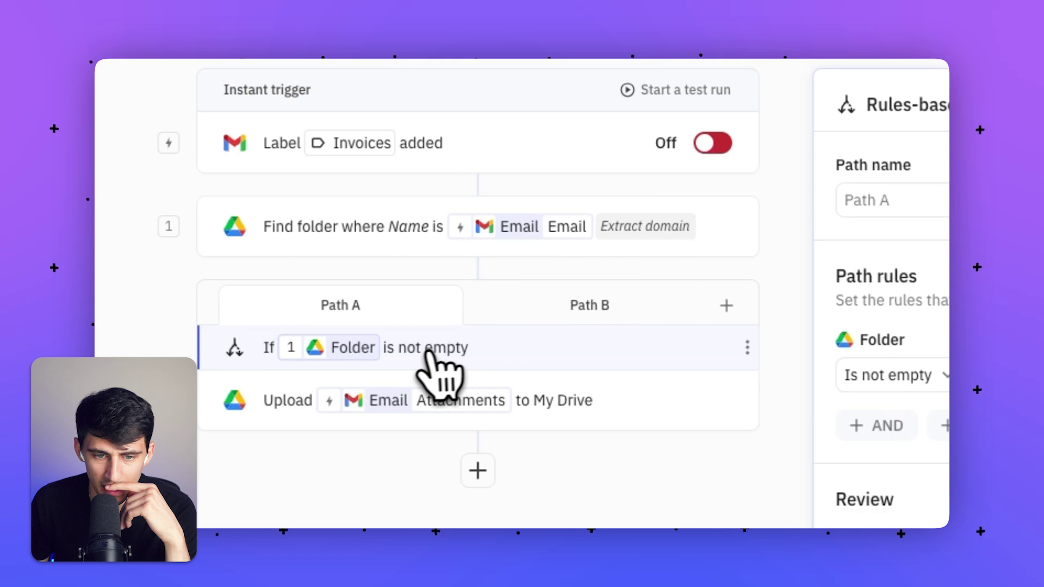
click(538, 315)
Add a Google Drive Create folder step to Path B.
click(495, 398)
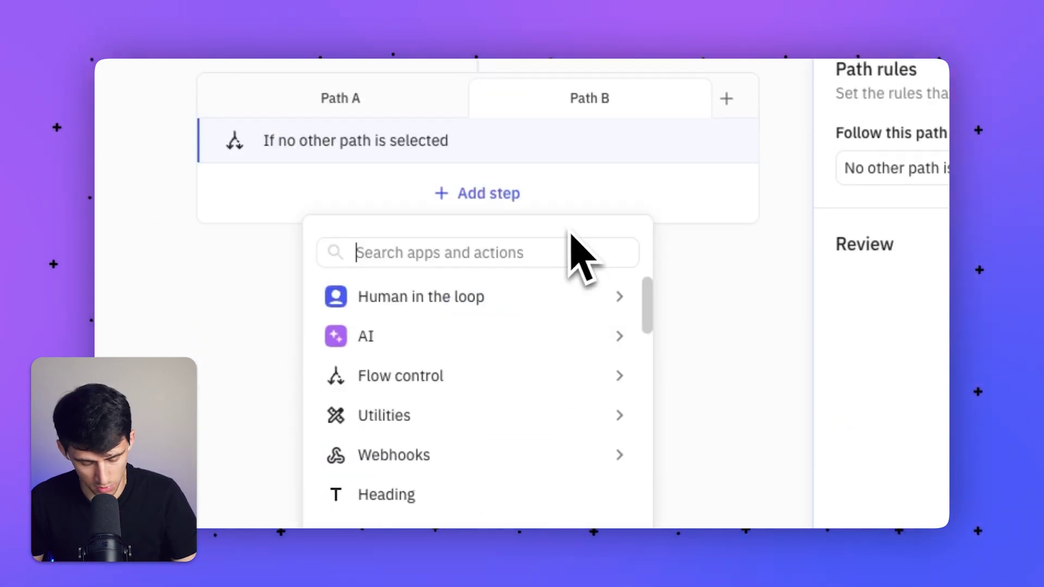
text(drive)
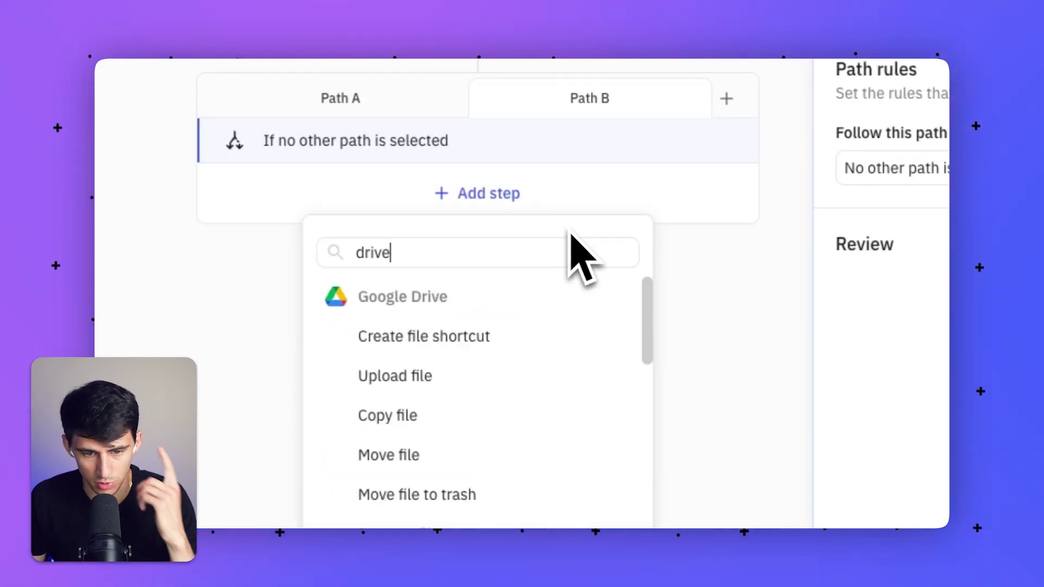
scroll(576, 435, down, 10)
scroll(550, 430, up, 4)
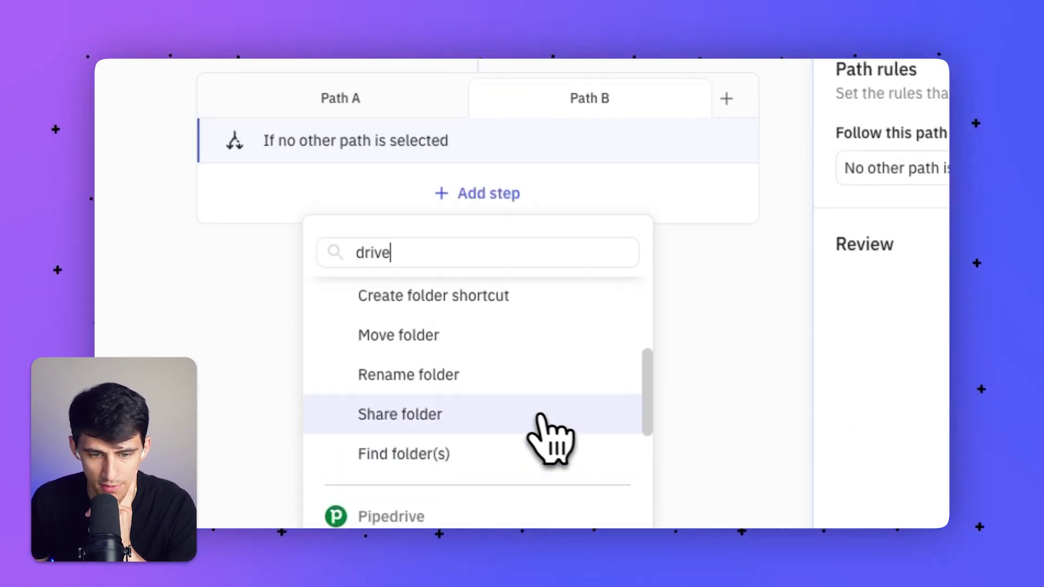
scroll(541, 417, up, 1)
click(490, 282)
Set the Folder title to the sender's email (Email > From > Email) with Extract domain.
click(797, 195)
mouse_move(498, 296)
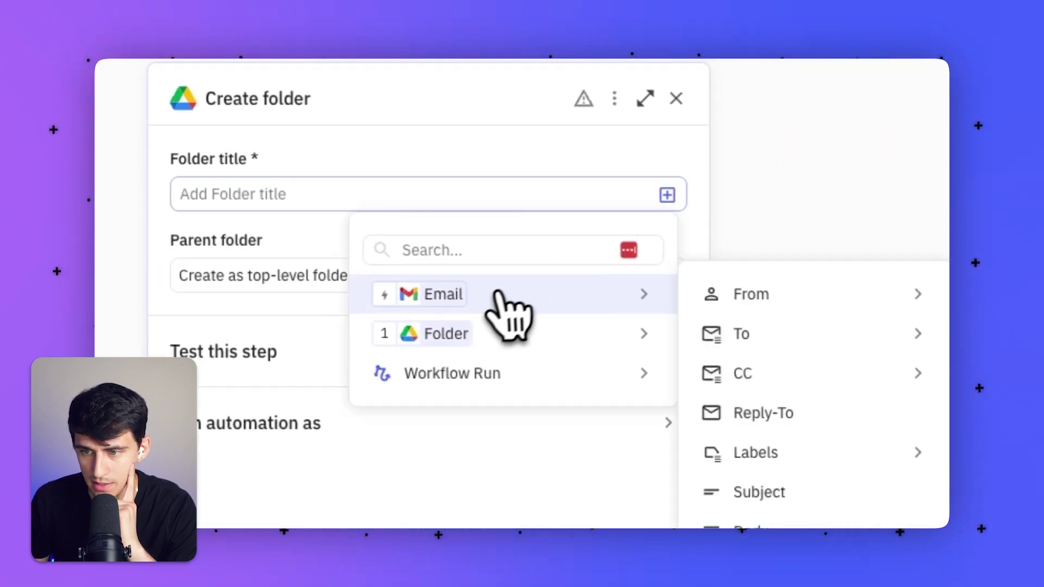
mouse_move(699, 296)
click(474, 293)
click(272, 194)
mouse_move(283, 249)
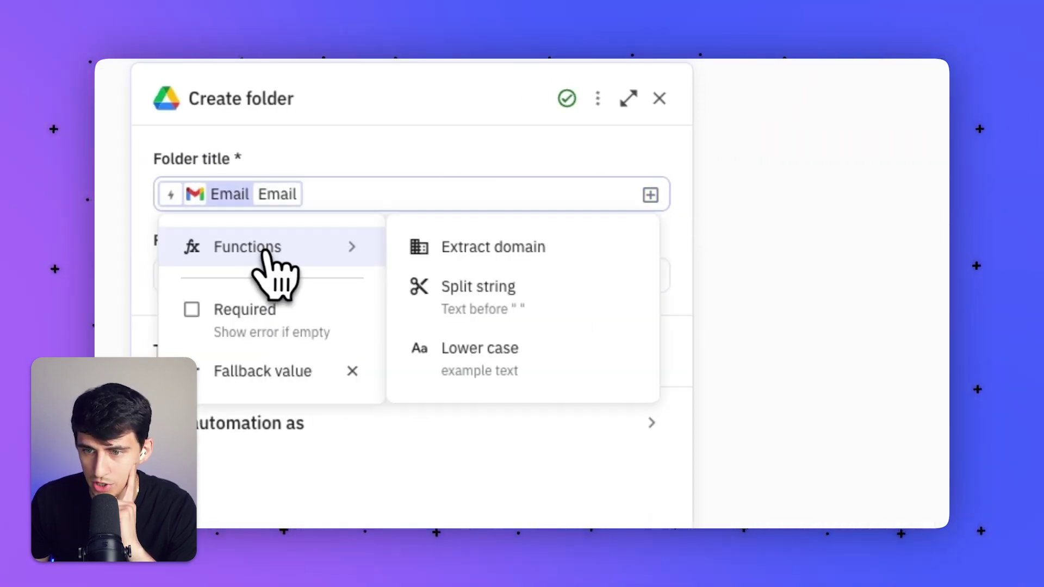
click(479, 260)
click(455, 143)
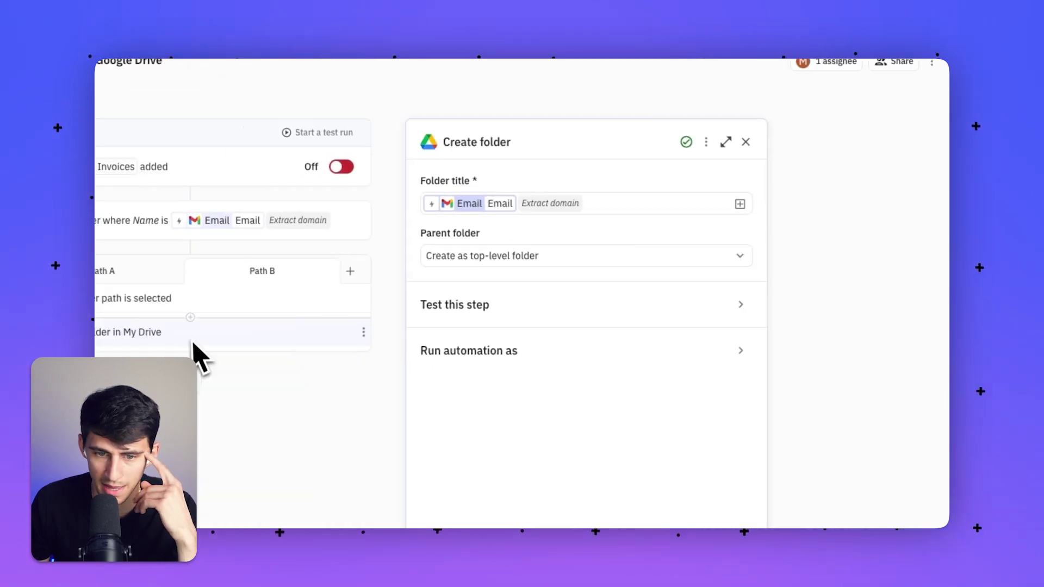
click(454, 299)
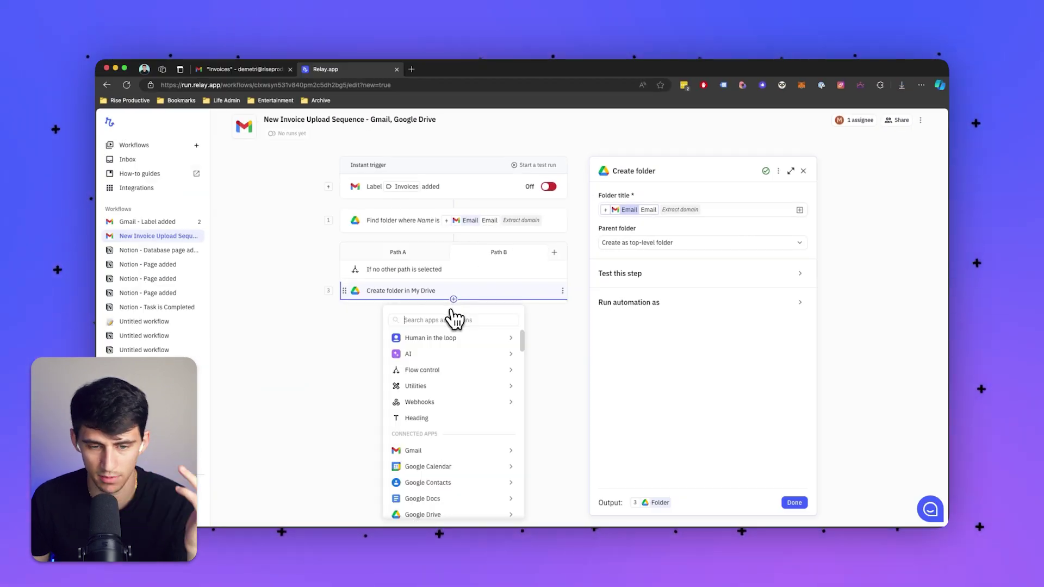
Duplicate Path A's Upload step and drag the copy into Path B.
click(398, 253)
click(450, 294)
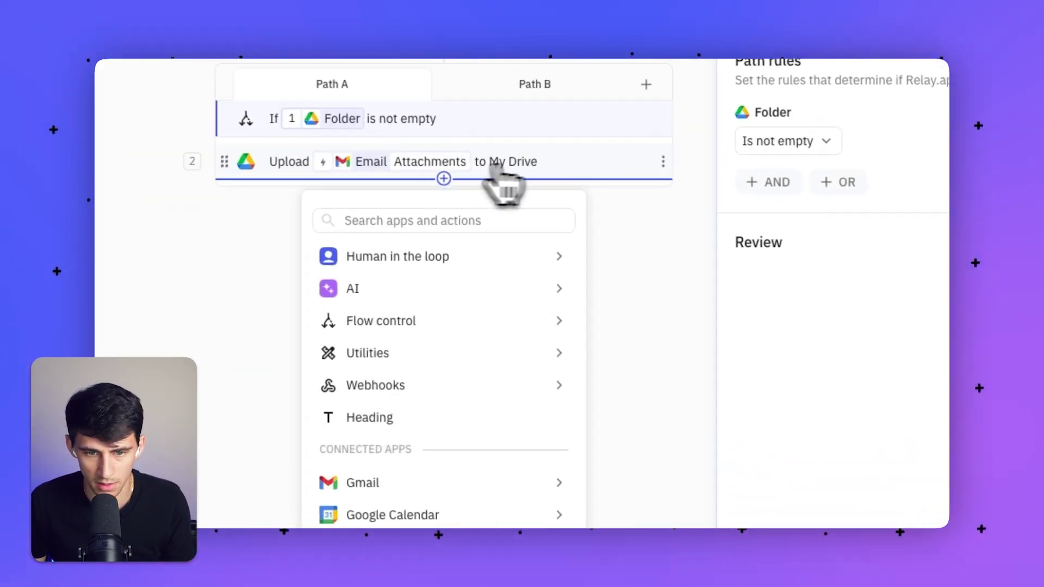
click(663, 162)
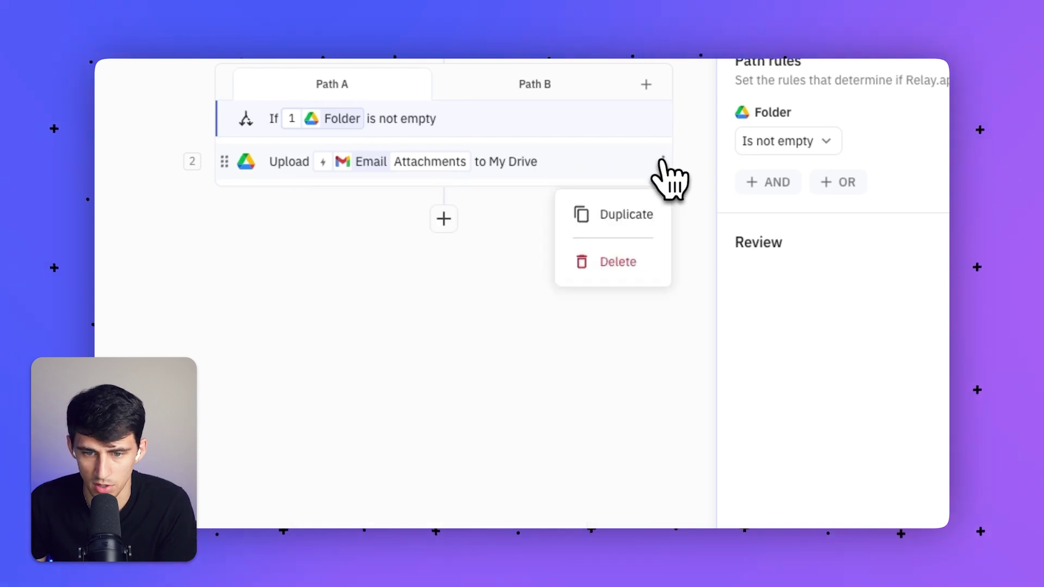
click(629, 217)
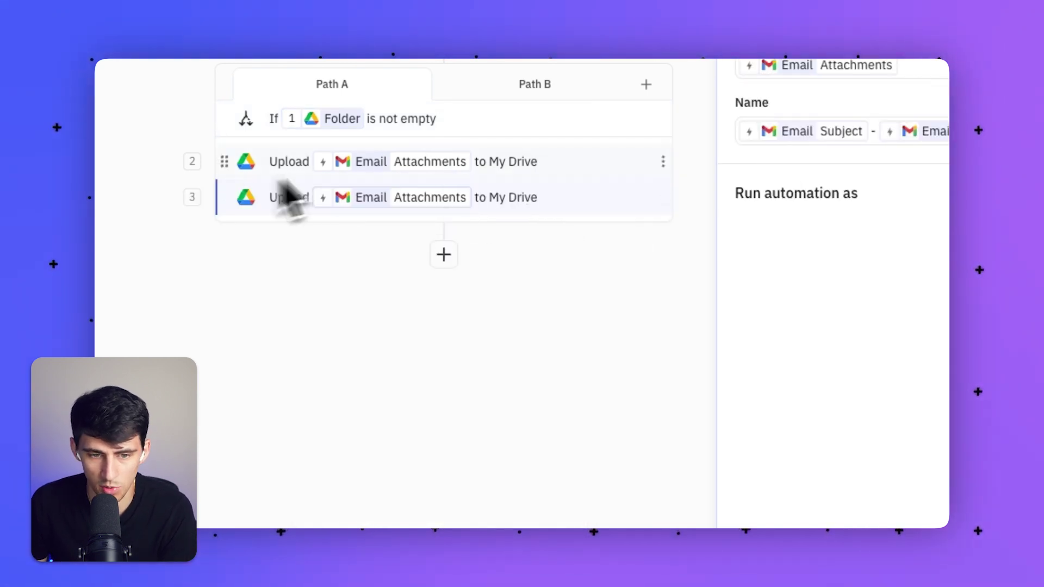
drag(253, 185, 383, 182)
Set Path A's upload Parent folder to the found folder ('1 Folder').
click(508, 188)
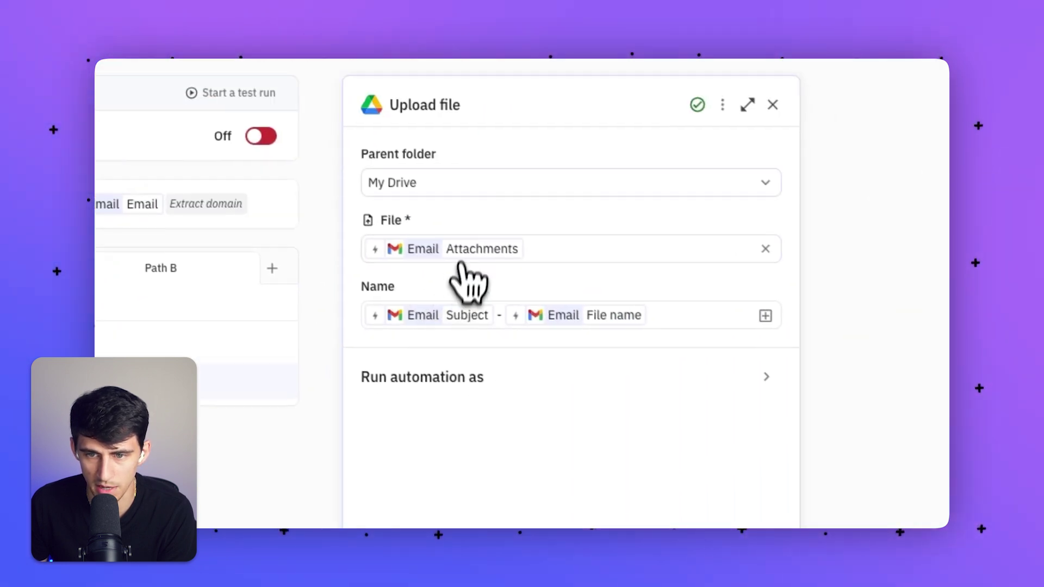
click(445, 177)
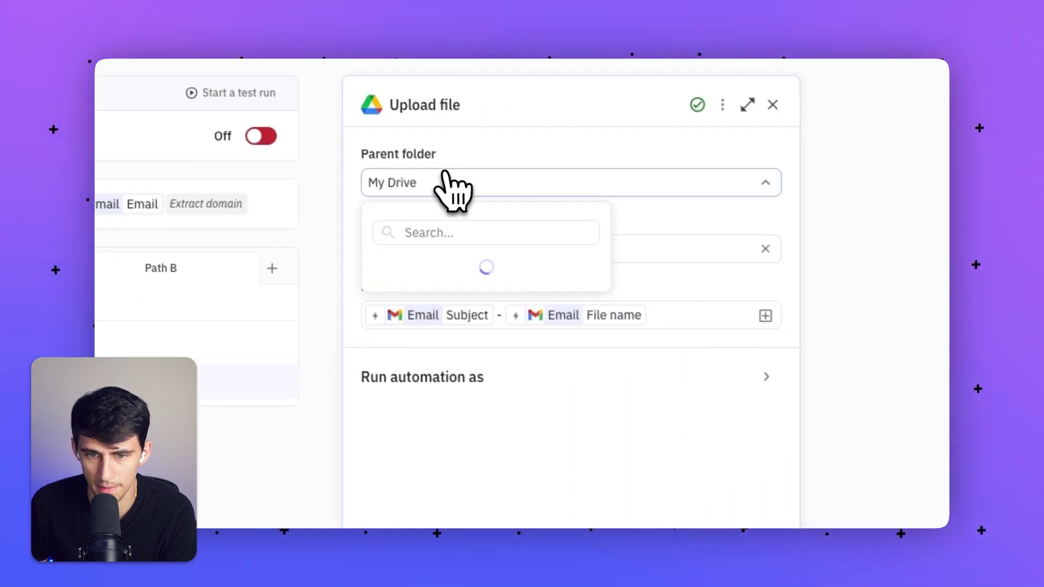
click(382, 184)
click(430, 184)
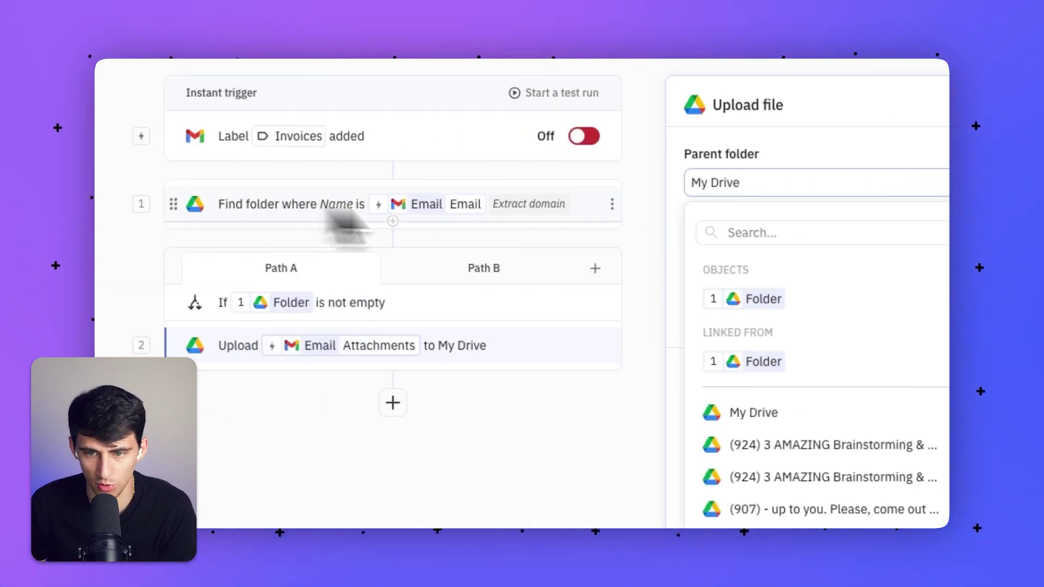
click(514, 303)
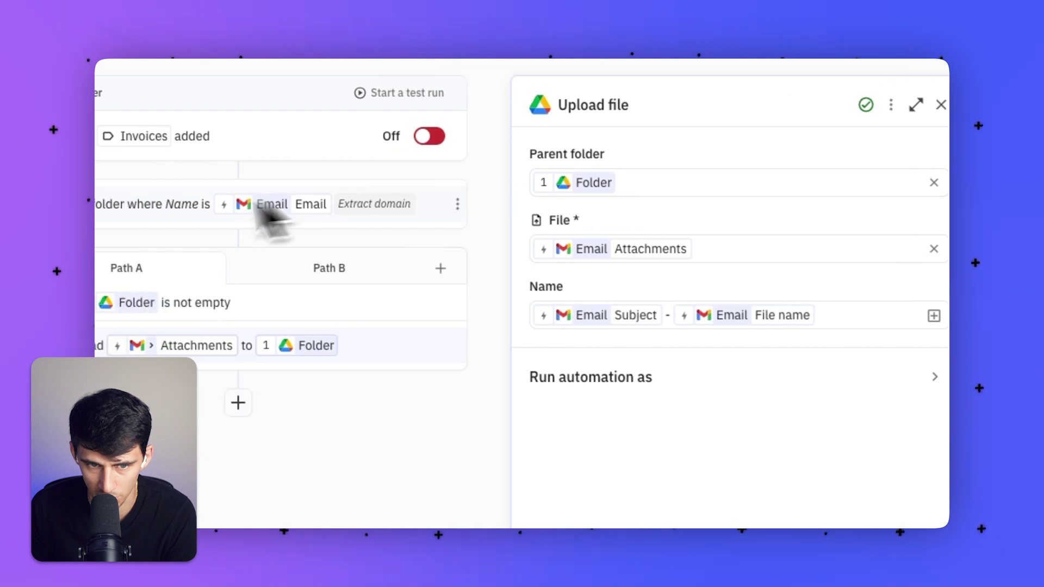
Set Path B's upload Parent folder to the newly created folder ('3 Folder'), then recheck Path A.
click(240, 270)
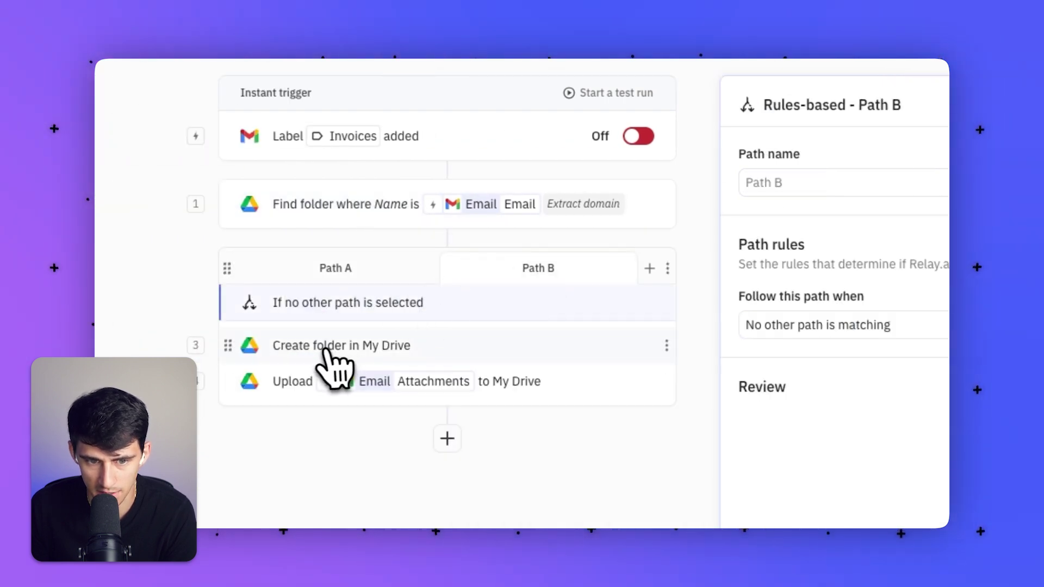
click(544, 381)
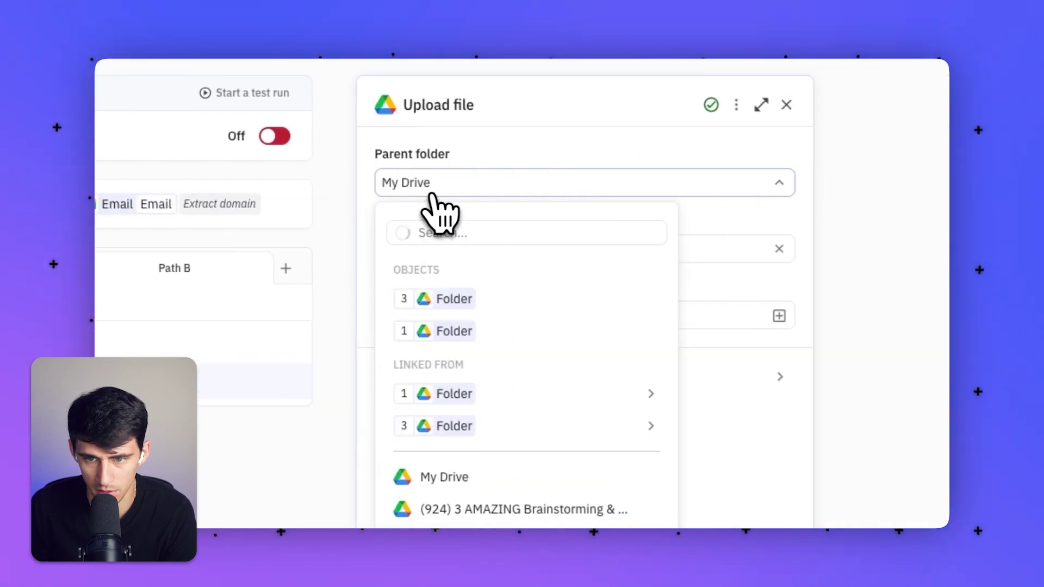
mouse_move(170, 350)
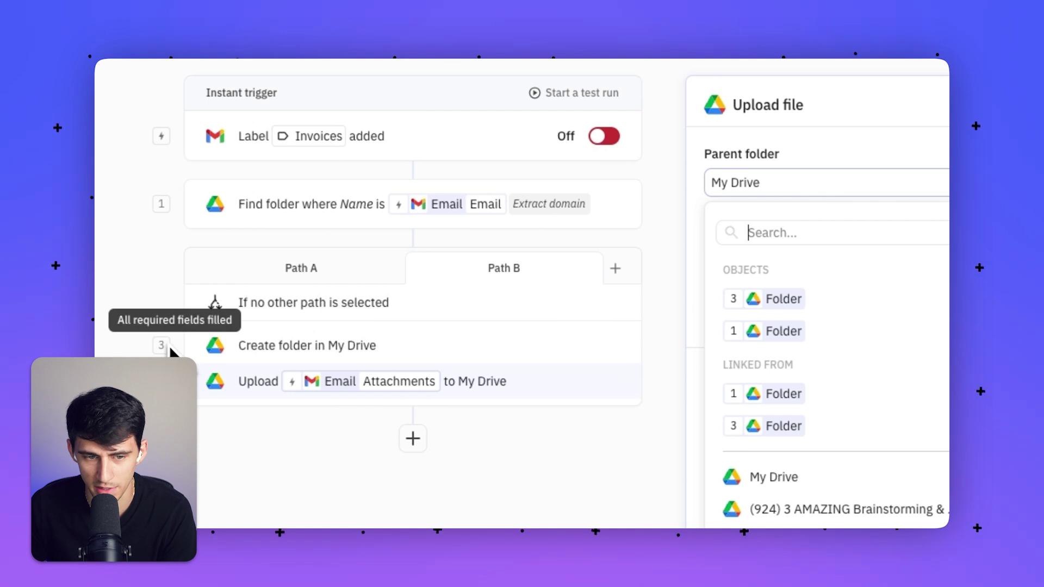
click(724, 300)
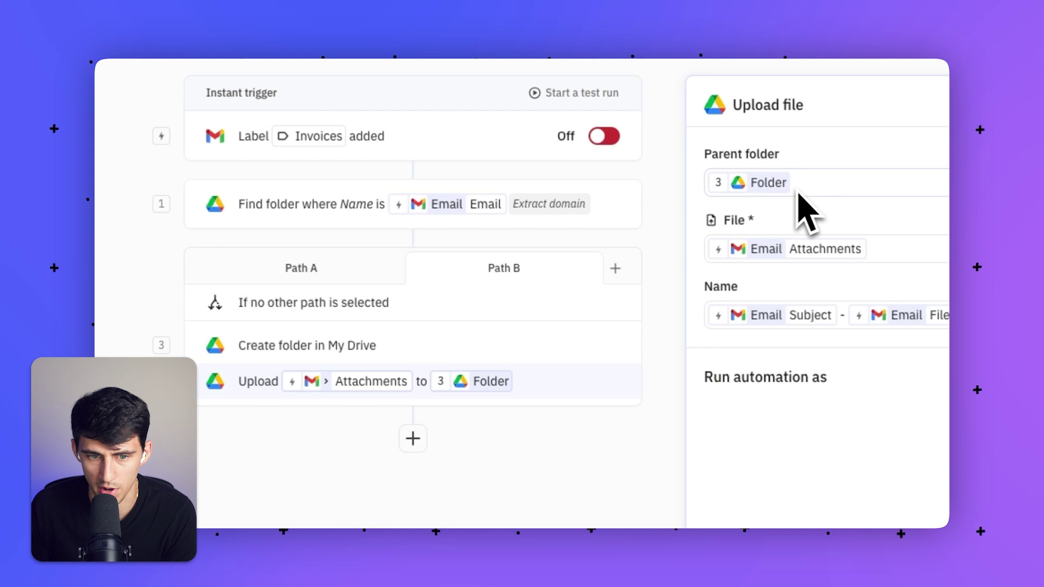
click(351, 272)
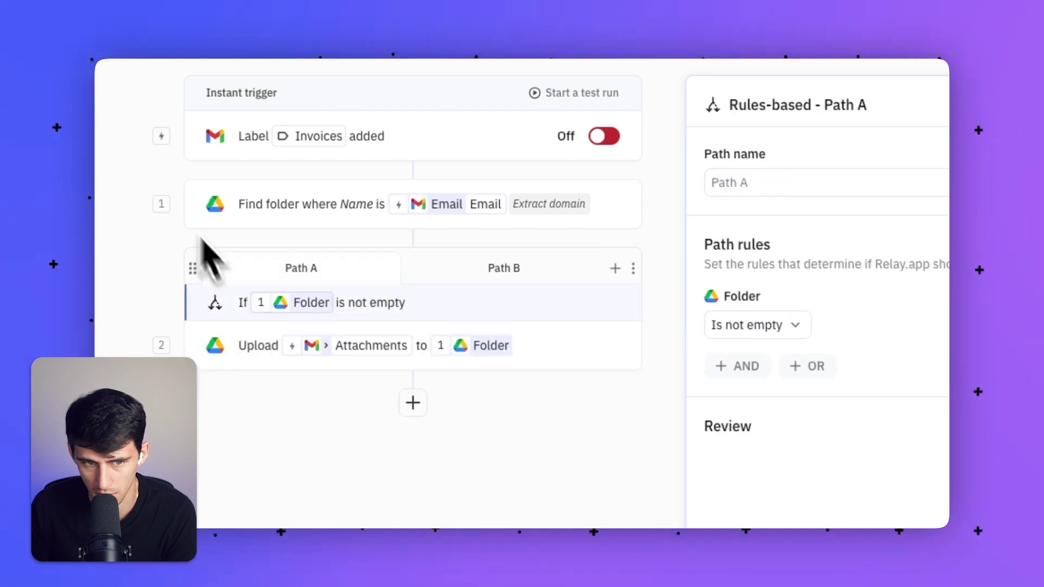
click(435, 348)
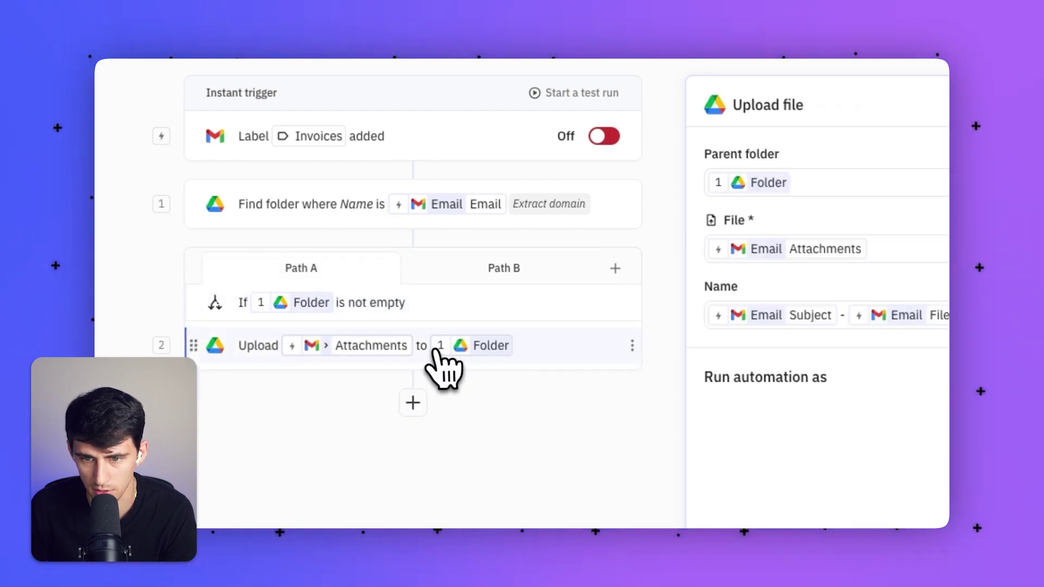
click(574, 269)
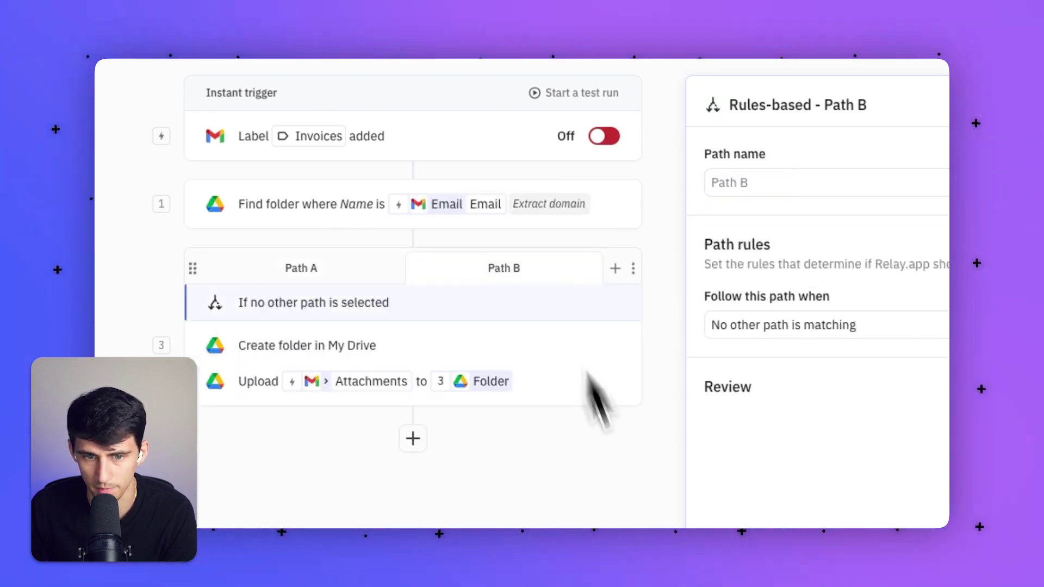
Start a manual test run using the 'Pay This Please' email as test data.
click(578, 95)
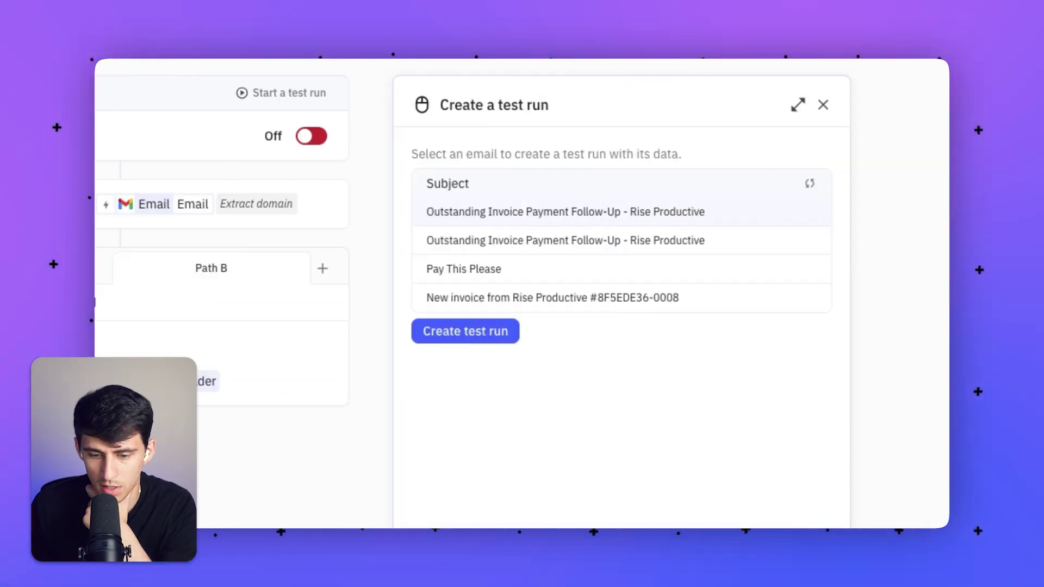
click(523, 269)
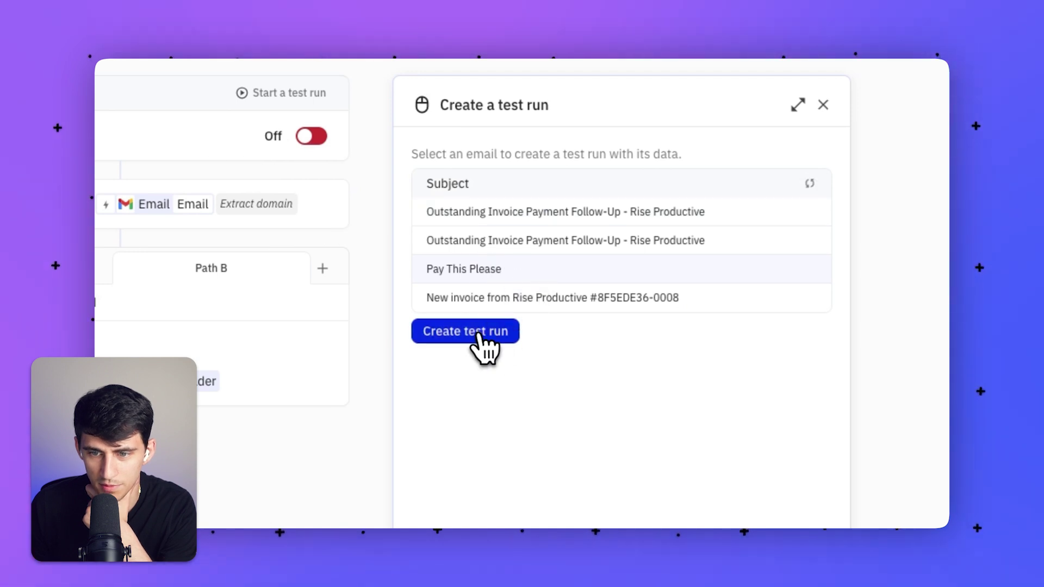
click(481, 341)
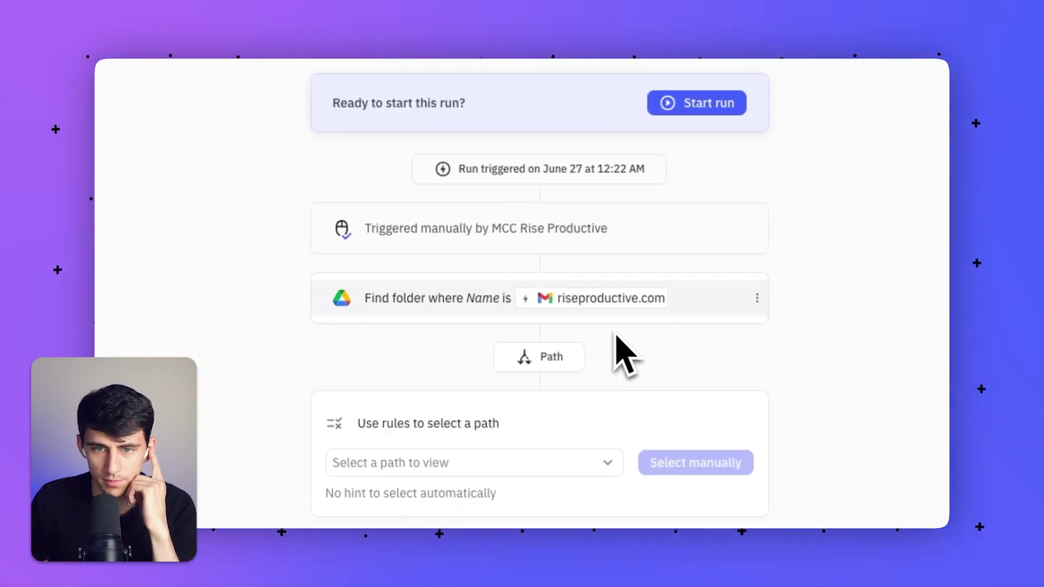
click(692, 105)
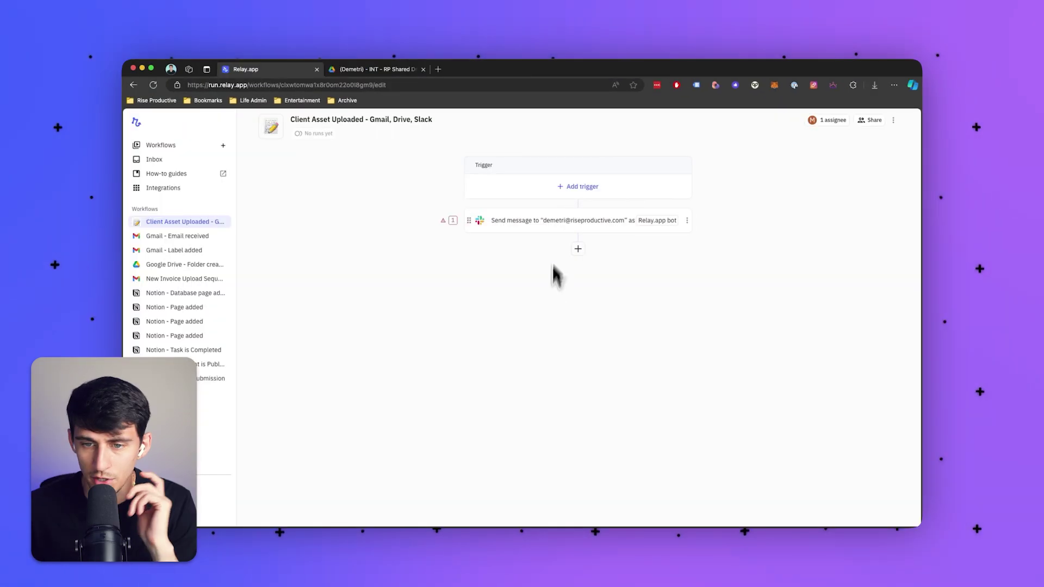
Bring up the trigger list for the 'Client Asset Uploaded - Gmail, Drive, Slack' workflow.
click(577, 190)
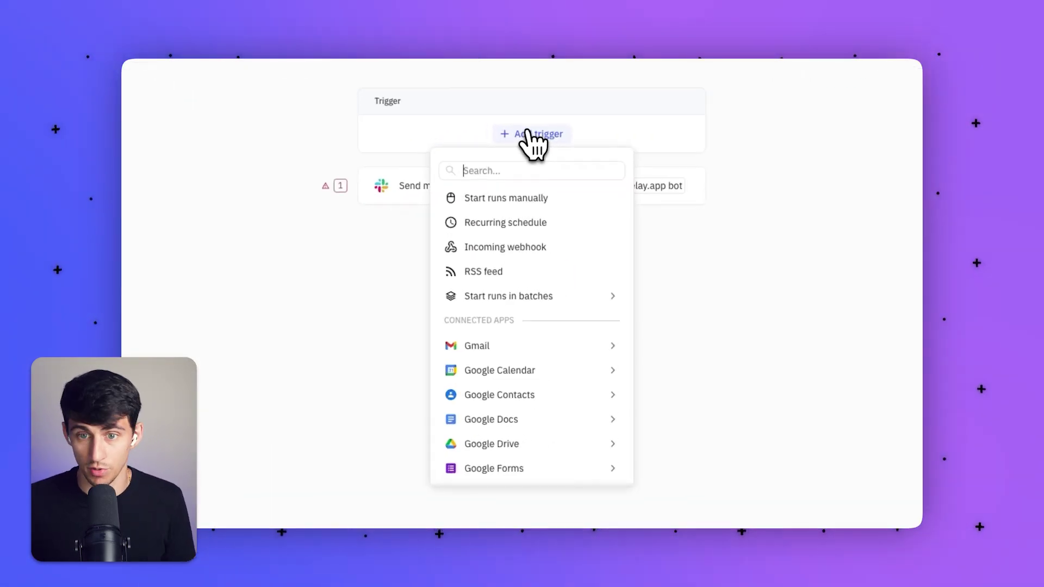
Make the trigger a Google Drive 'Folder created' event, searching 'drive'.
text(drive)
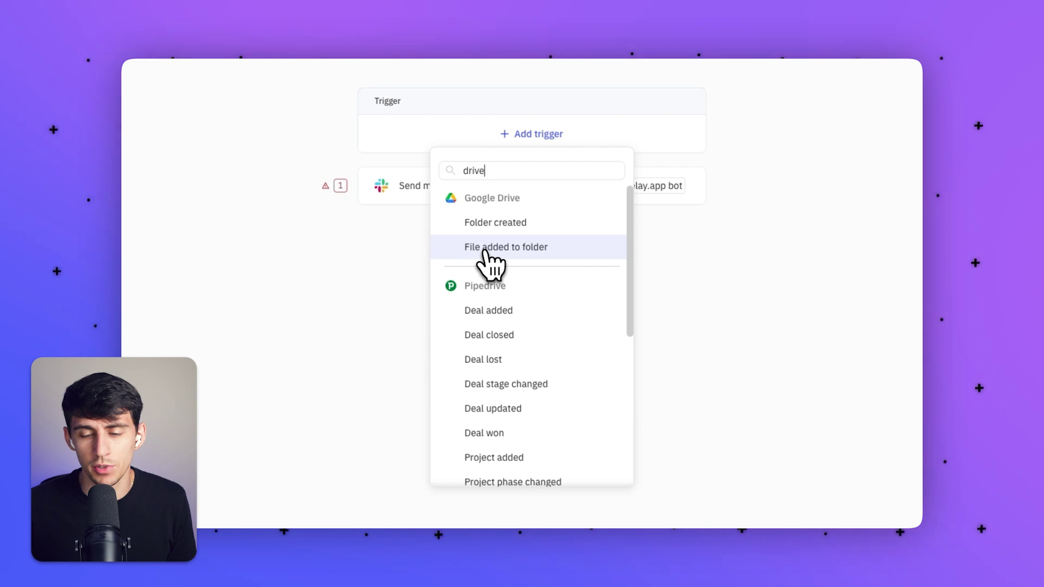
click(507, 224)
click(598, 172)
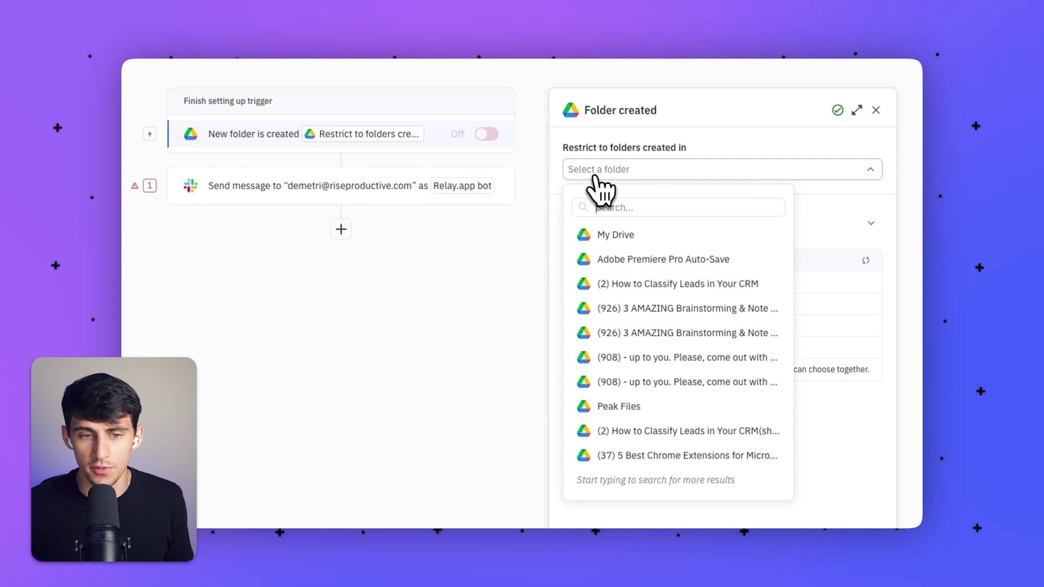
Restrict the trigger to the editor's folder using its folder ID copied from Drive.
click(375, 69)
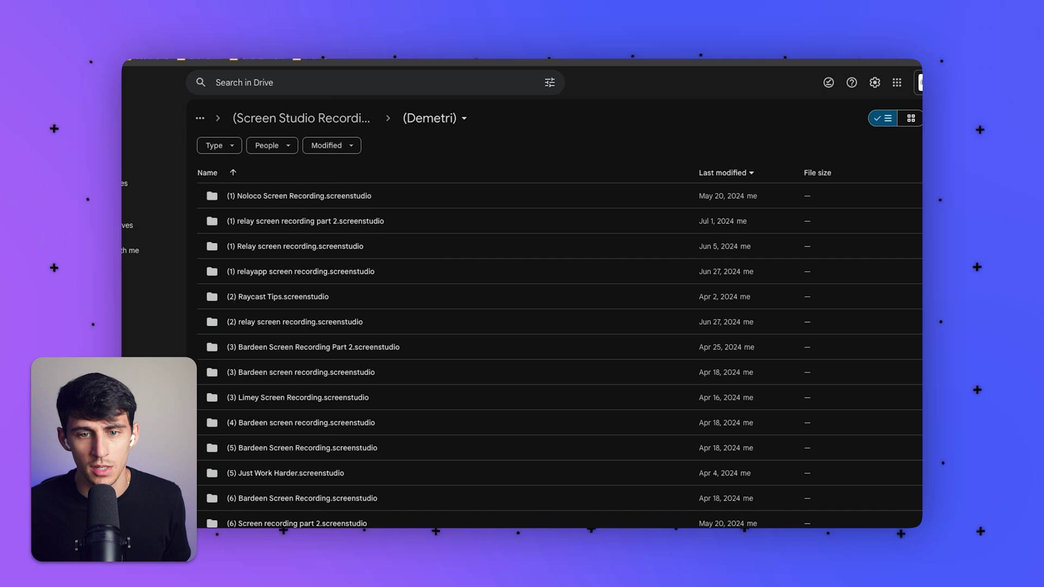
click(286, 87)
key(super+c)
click(525, 70)
key(super+v)
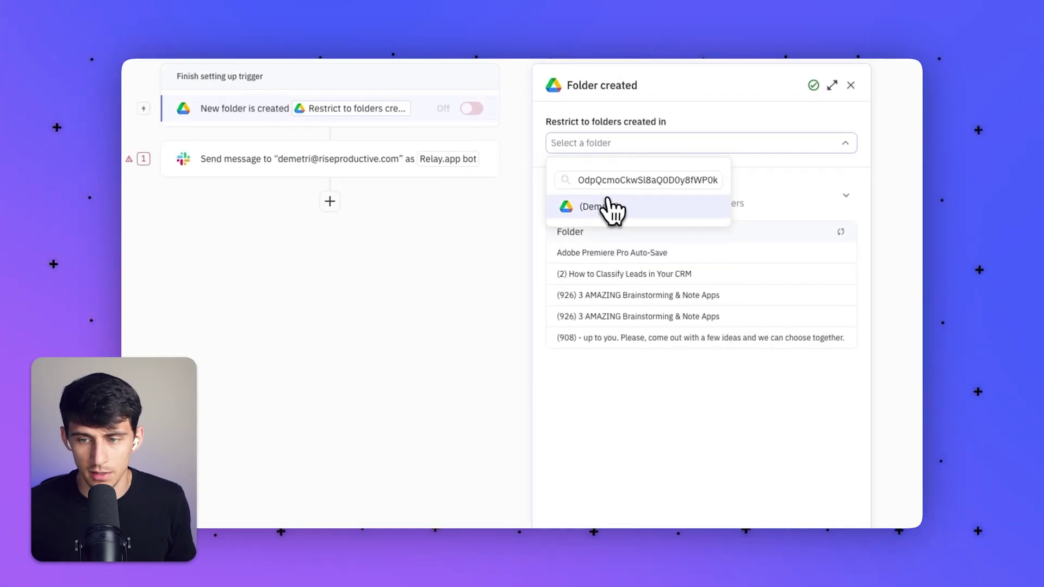
click(590, 206)
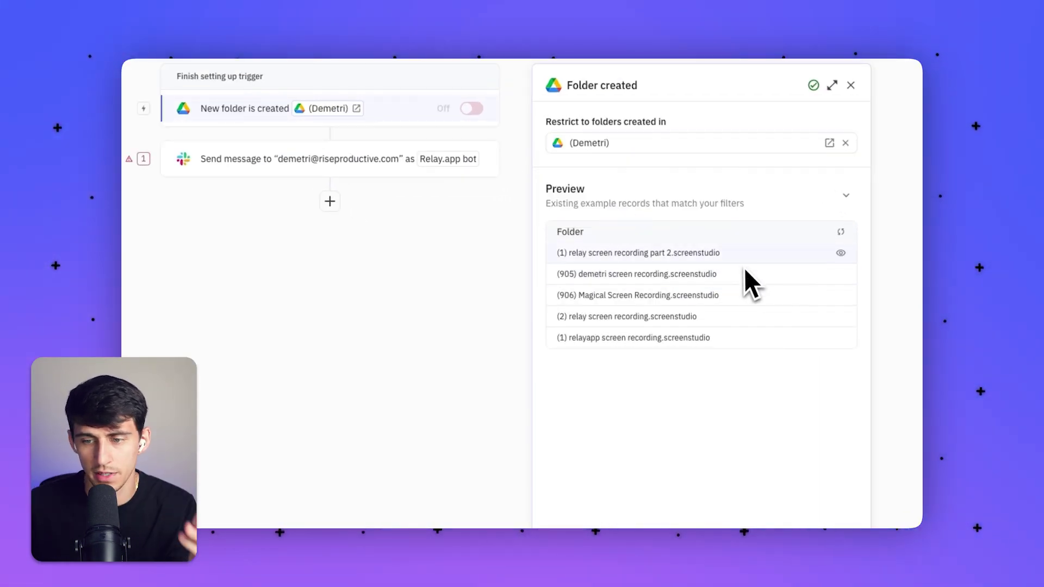
Preview a sample folder's fields, then open the Slack Send message step.
click(661, 316)
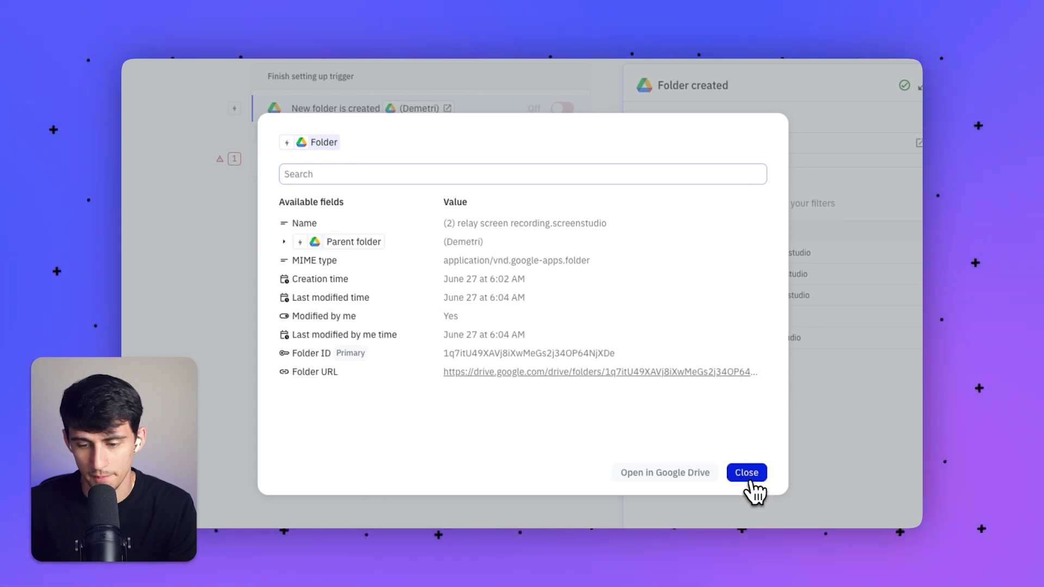
click(747, 474)
click(411, 162)
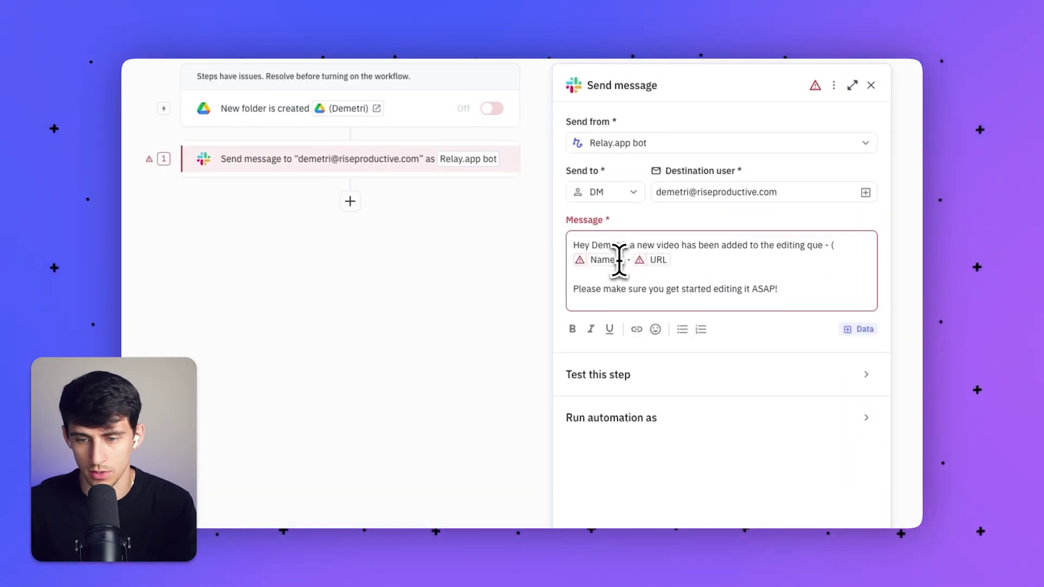
Replace the broken placeholder in the message with the folder's Name and Folder URL.
click(858, 329)
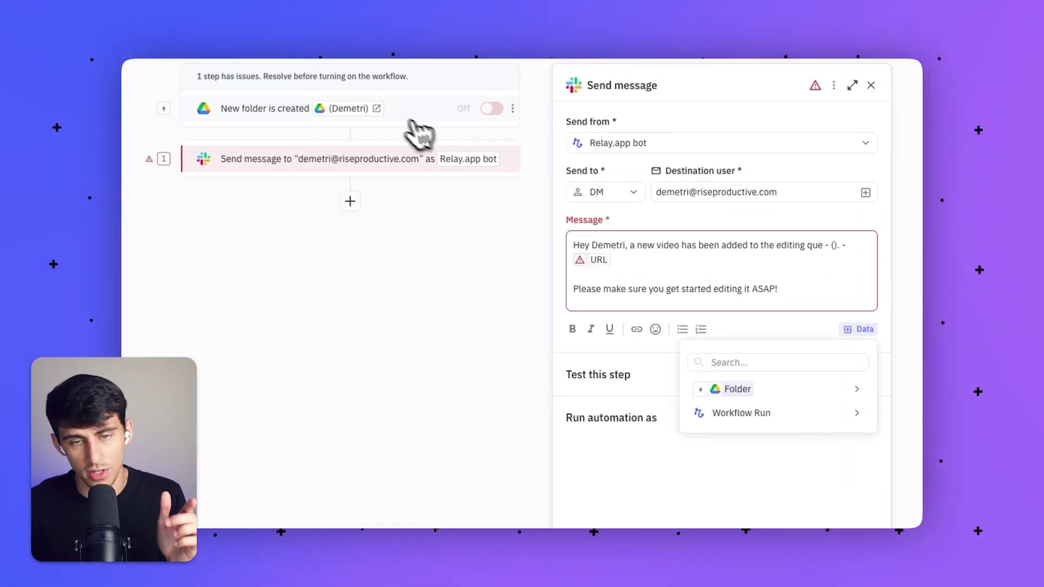
click(735, 396)
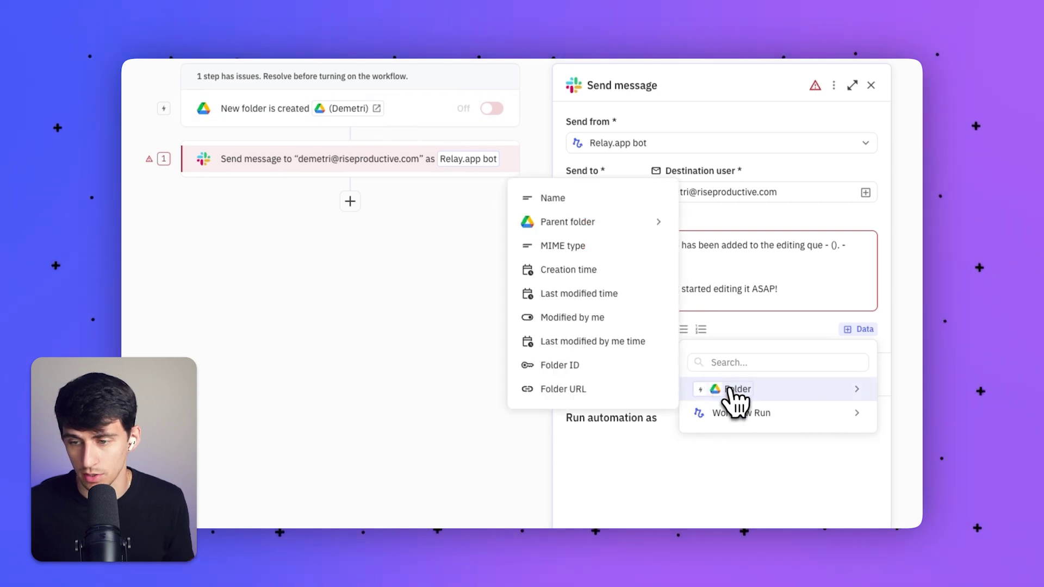
click(546, 204)
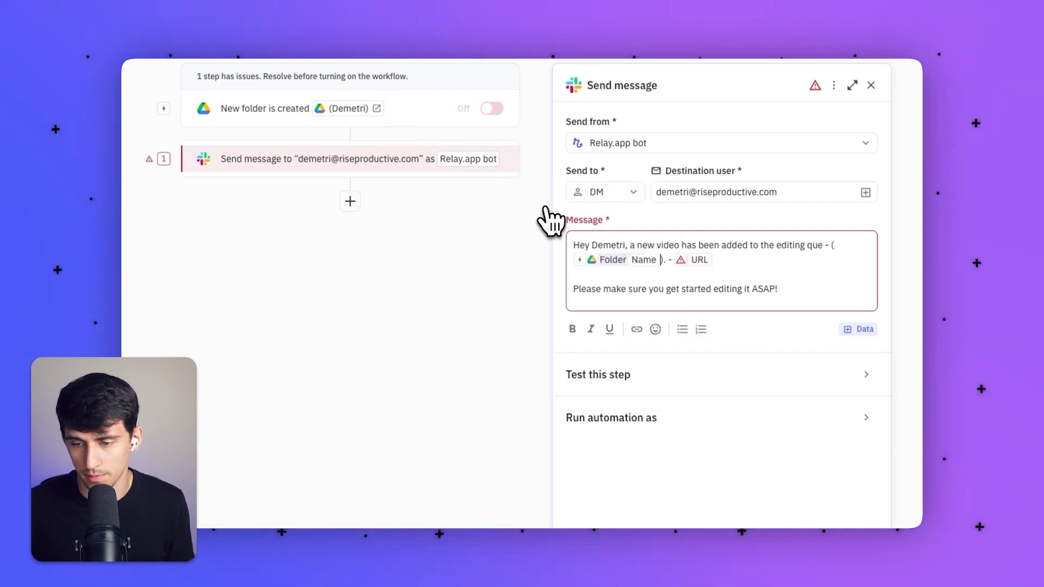
key(BackSpace)
click(858, 329)
click(767, 389)
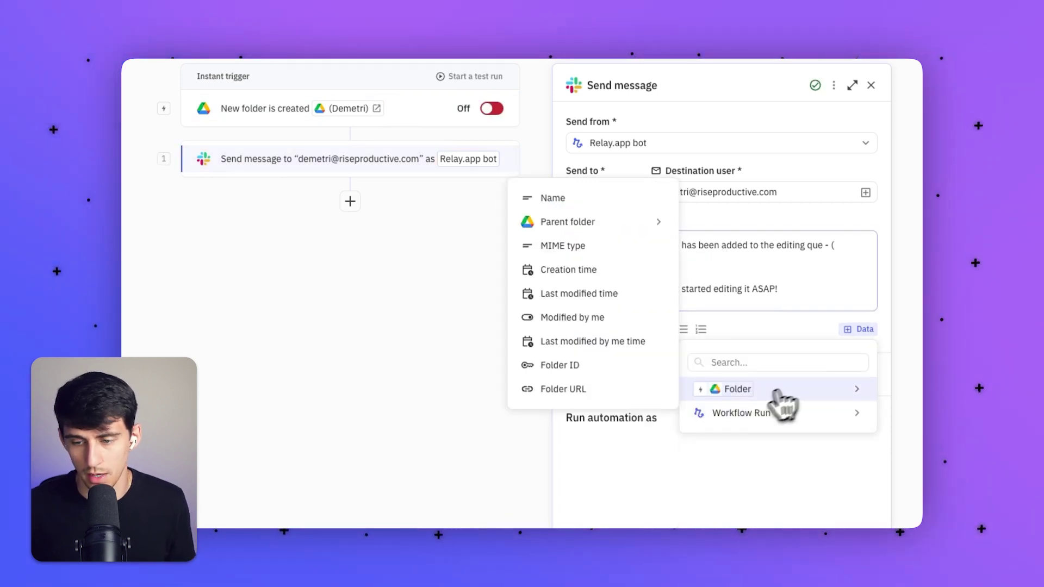
click(563, 388)
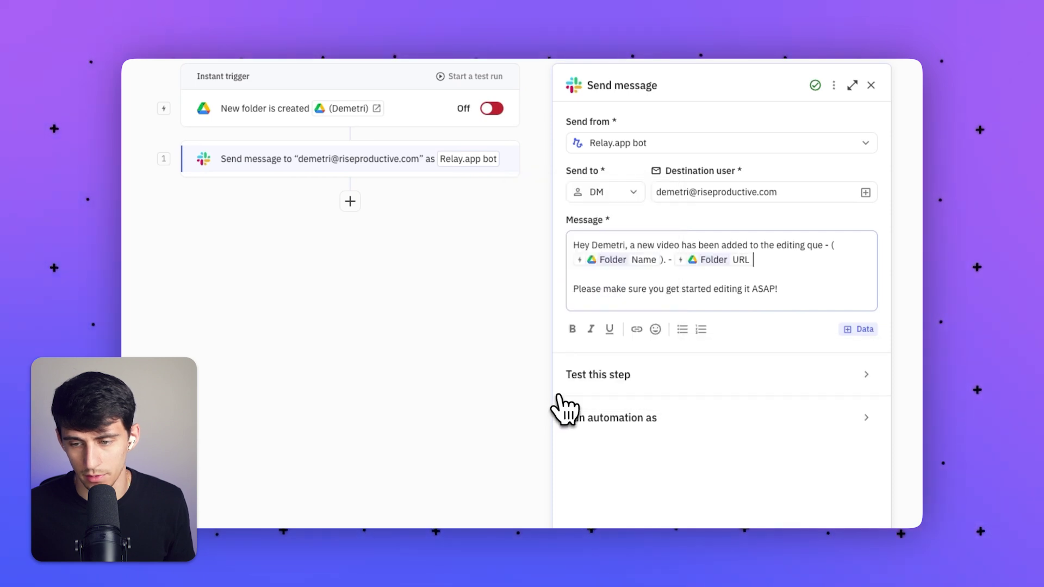
Pick the sample recording folder, found by its pasted link, for the step test.
click(658, 383)
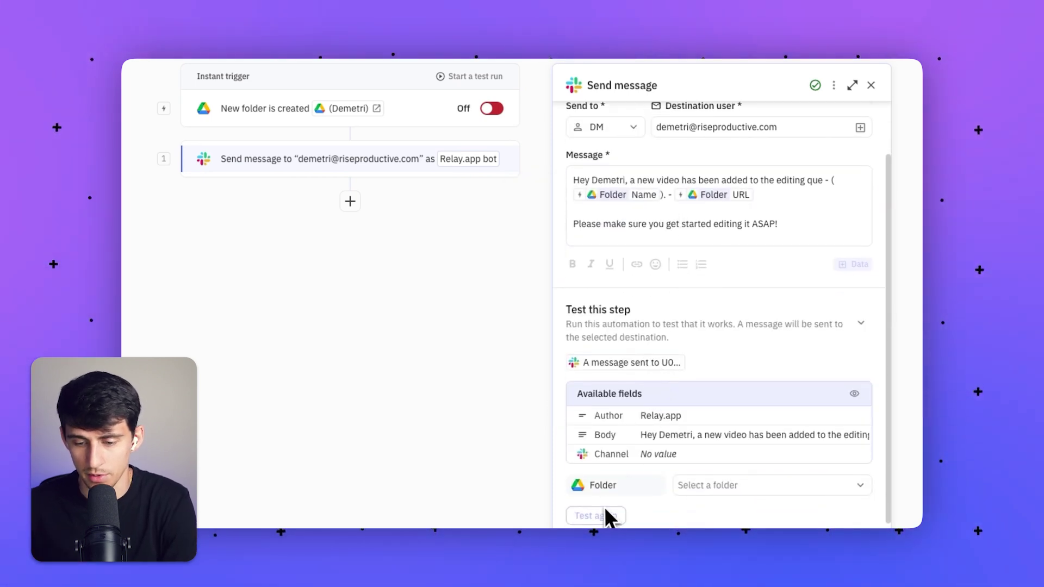
click(729, 486)
key(ctrl+v)
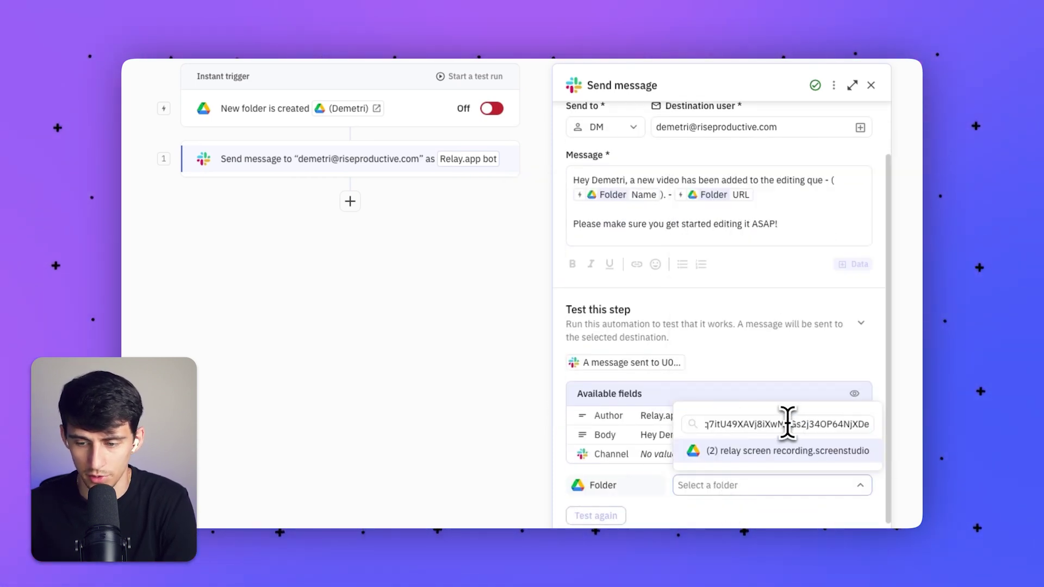
click(764, 451)
Send the test DM, verify it in Slack, and follow its Drive folder link.
click(596, 515)
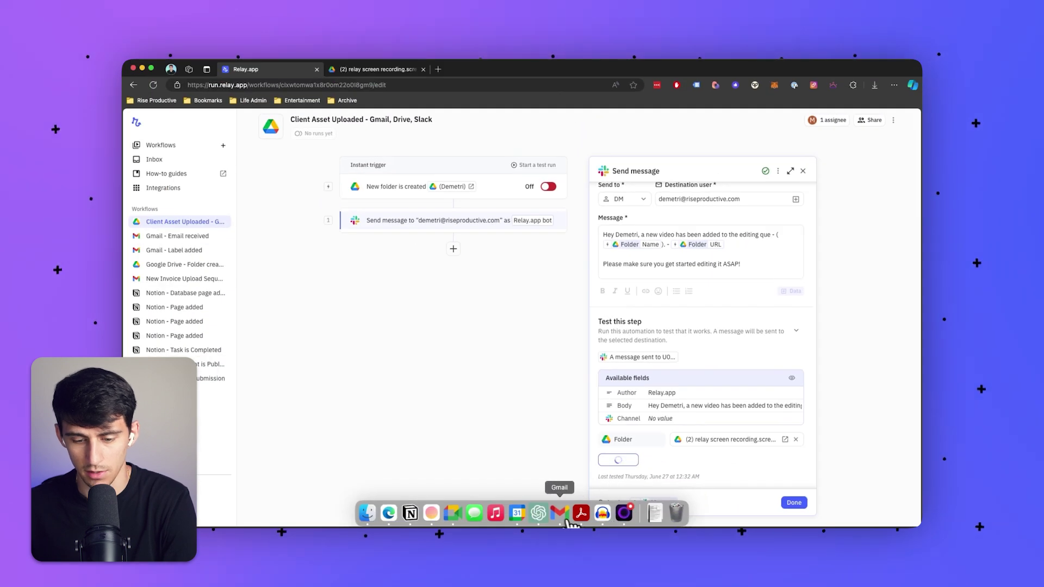
key(super+space)
text(slack)
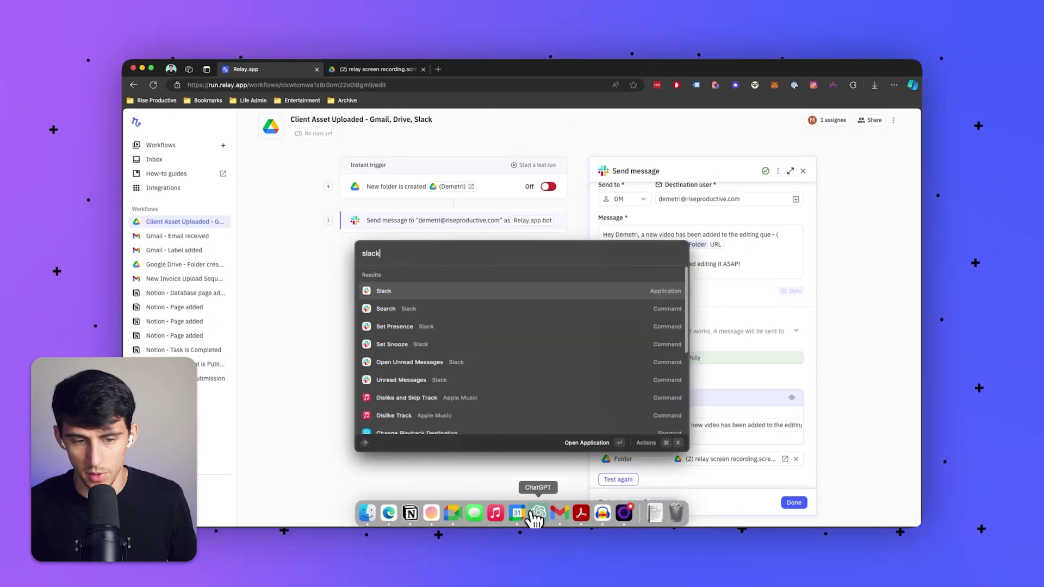
key(Return)
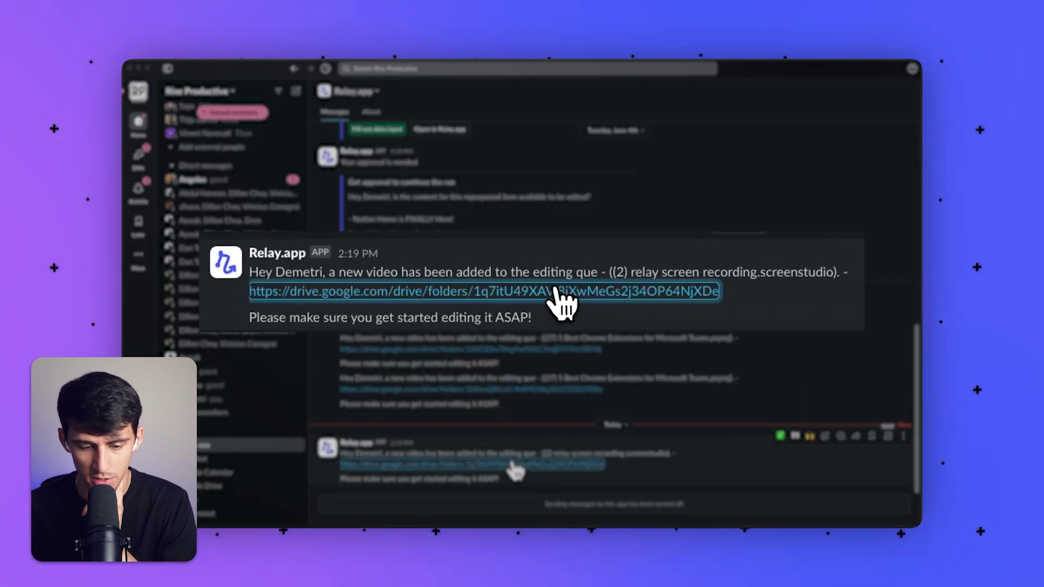
click(497, 465)
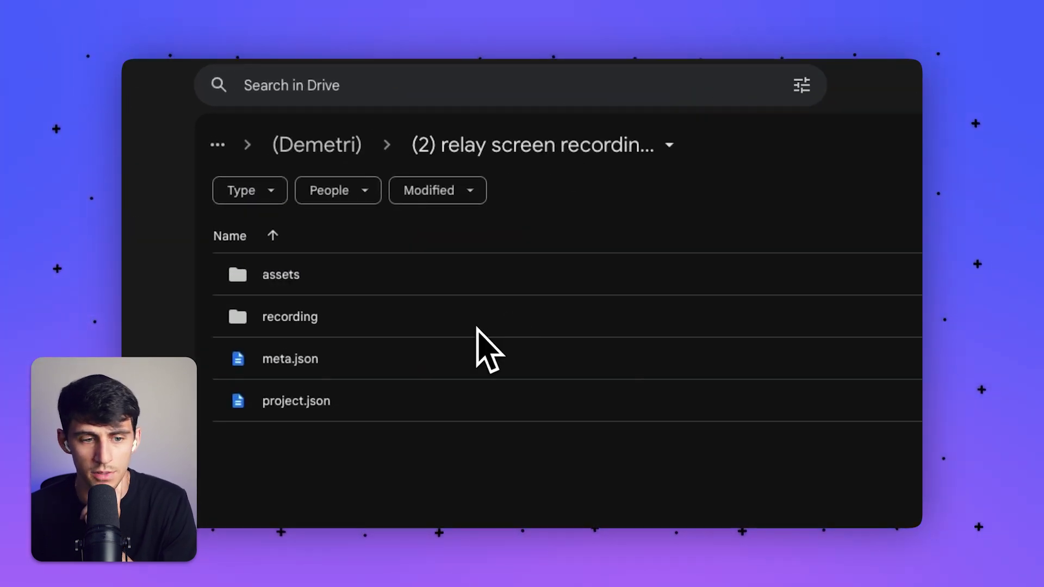
key(ctrl+shift+Tab)
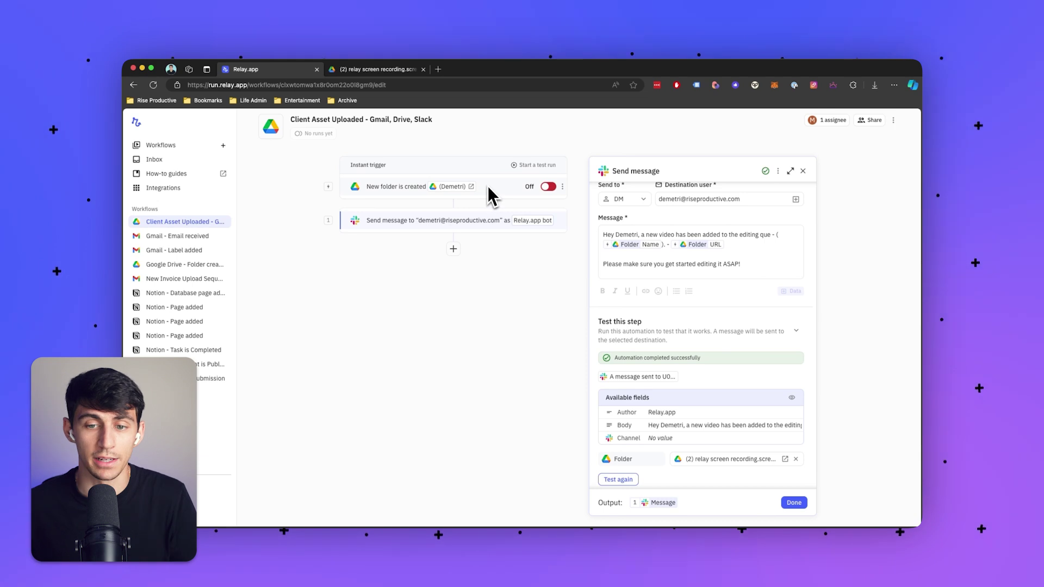
Turn the Folder created trigger on, check the editor's Drive folder, and finish the message step.
scroll(651, 270, up, 2)
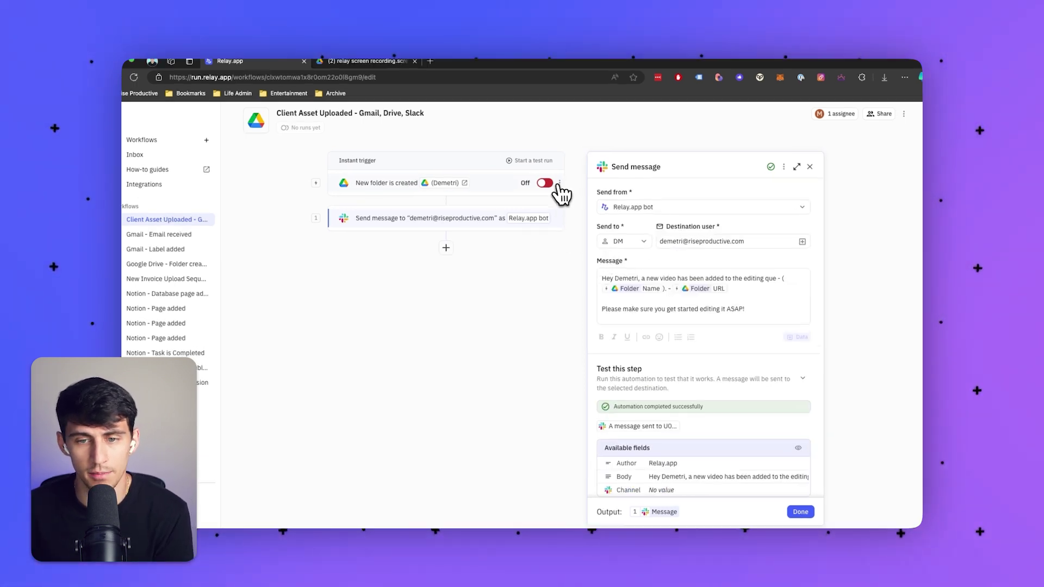
click(546, 184)
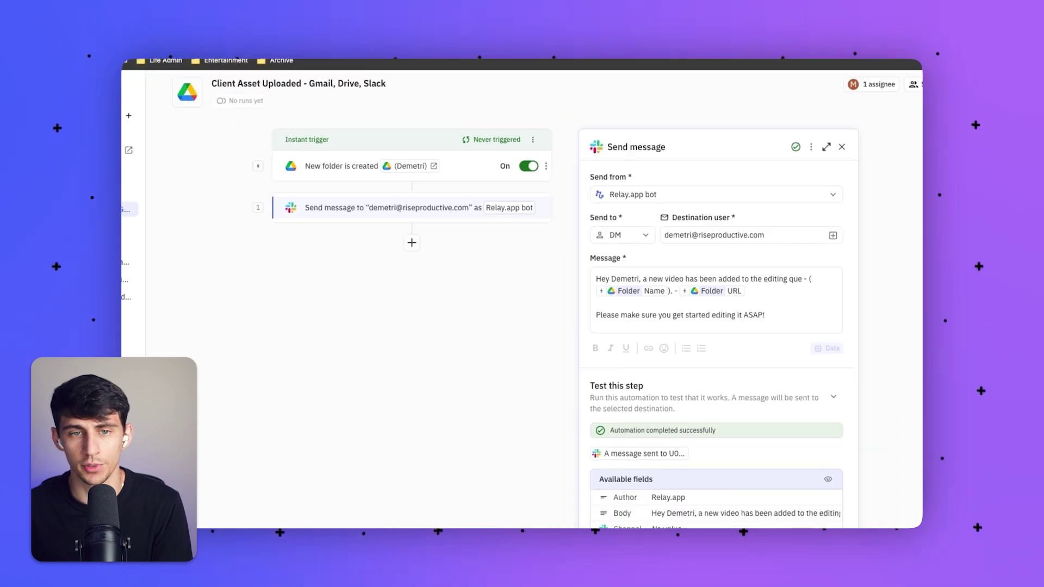
click(373, 69)
click(319, 152)
double_click(503, 319)
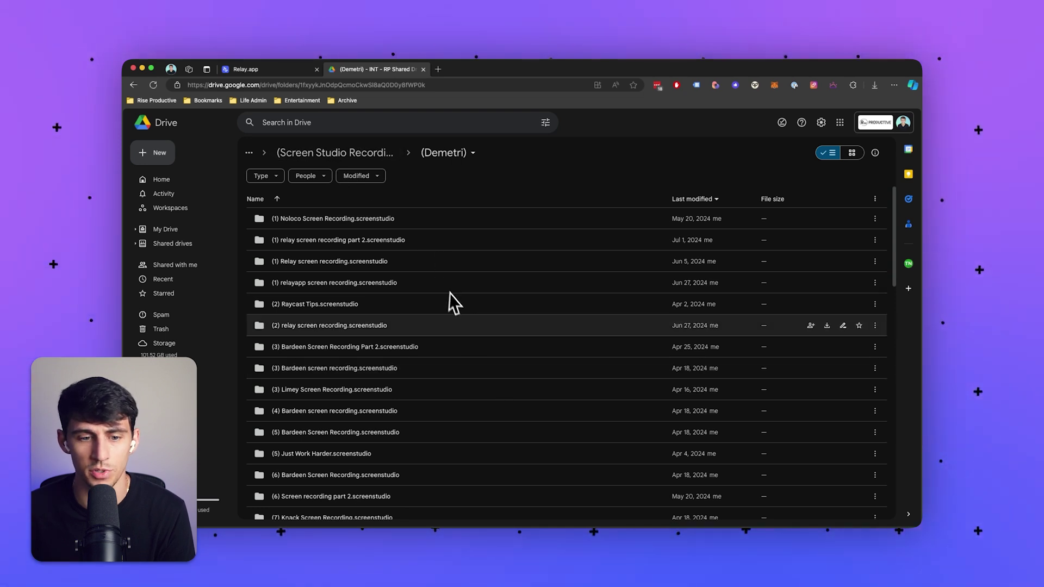
click(246, 66)
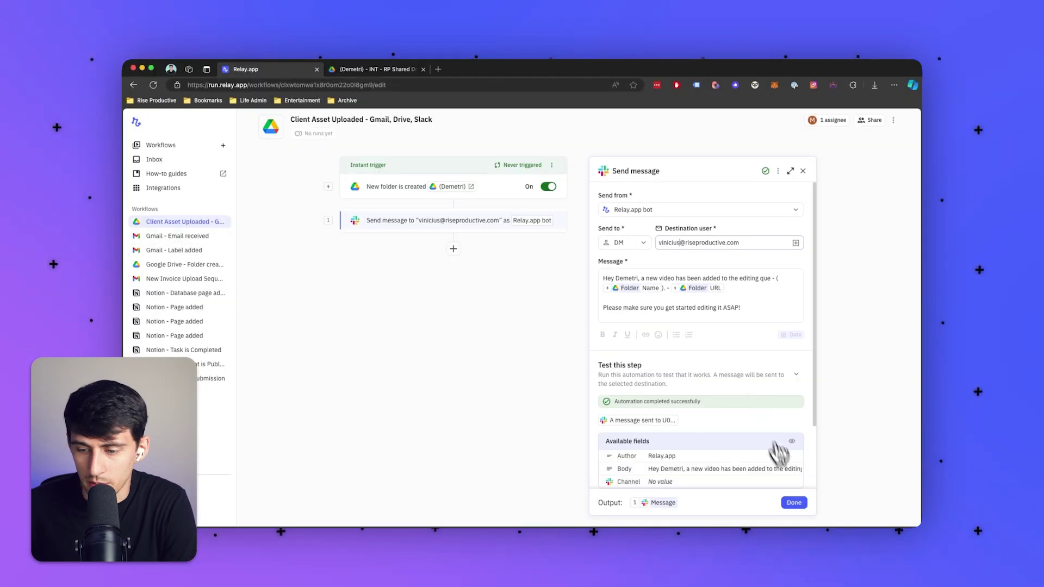
click(794, 502)
click(601, 221)
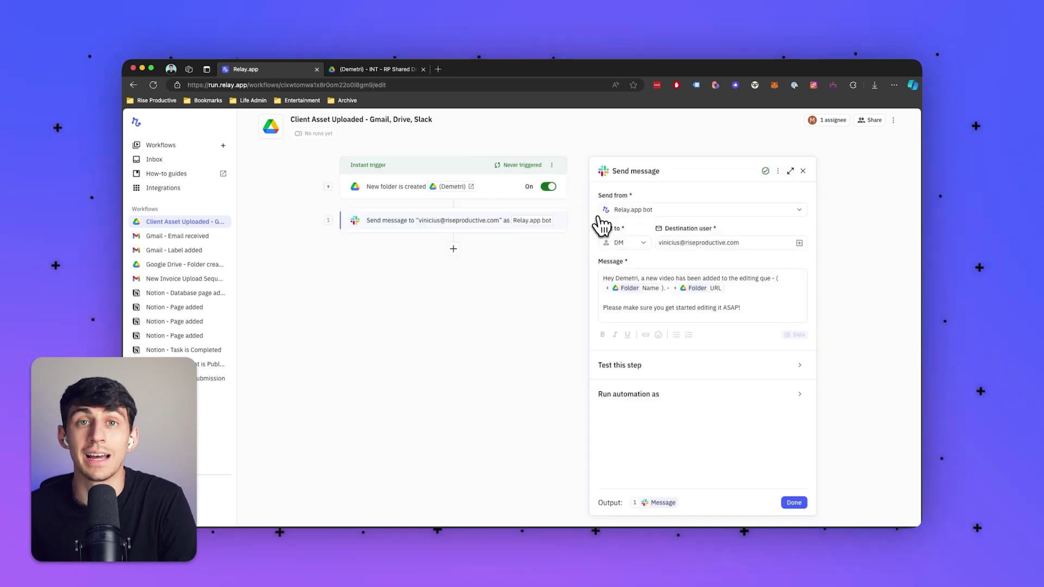